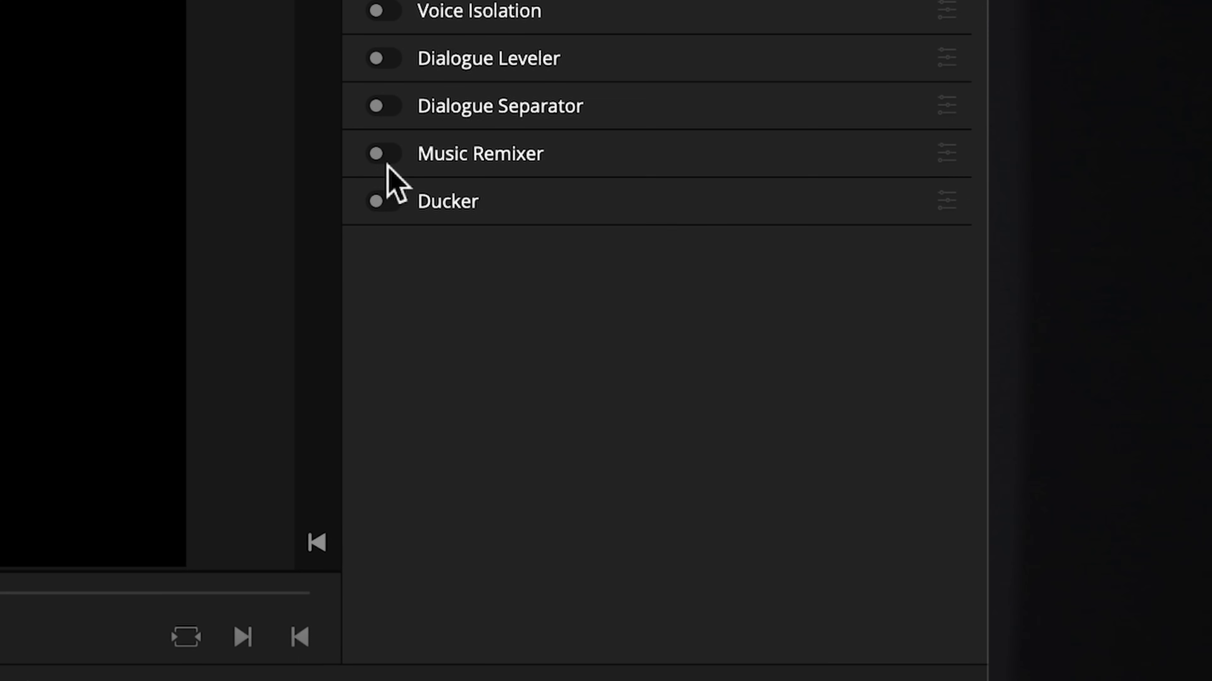
click(382, 154)
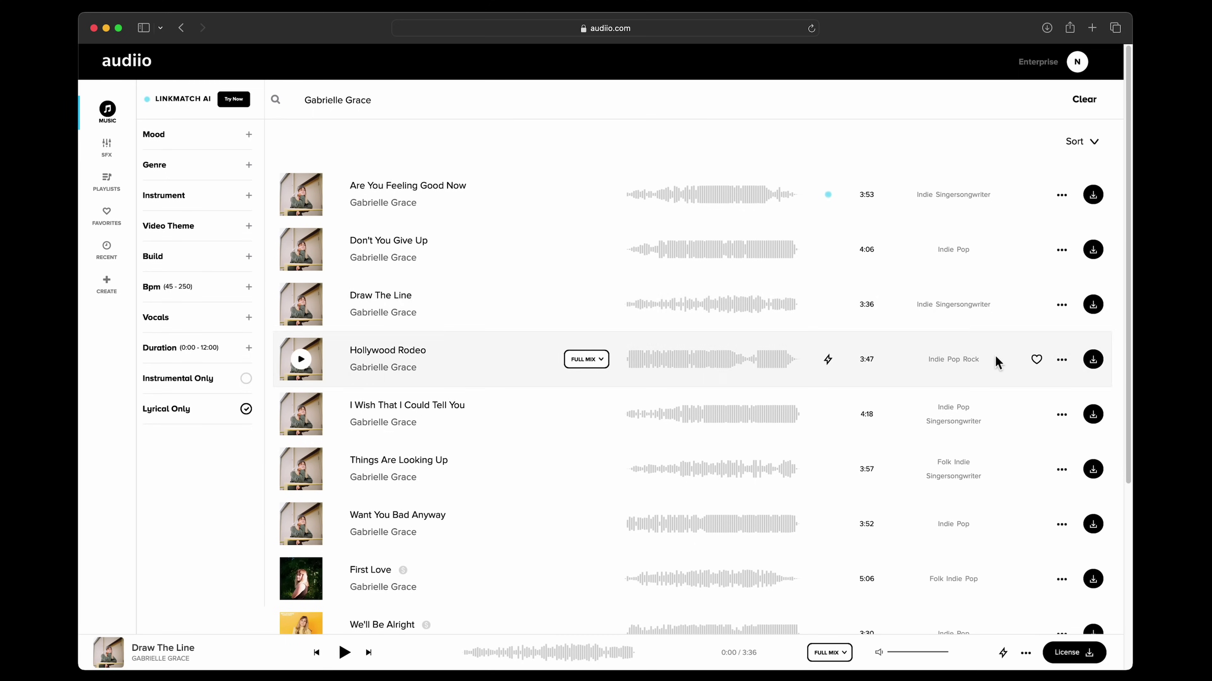
Step: Download the song We'll Be Alright from Audiio and place its WAV file on Audio 1 at the start of the timeline in DaVinci Resolve
scroll(997, 361, down, 5)
click(1100, 378)
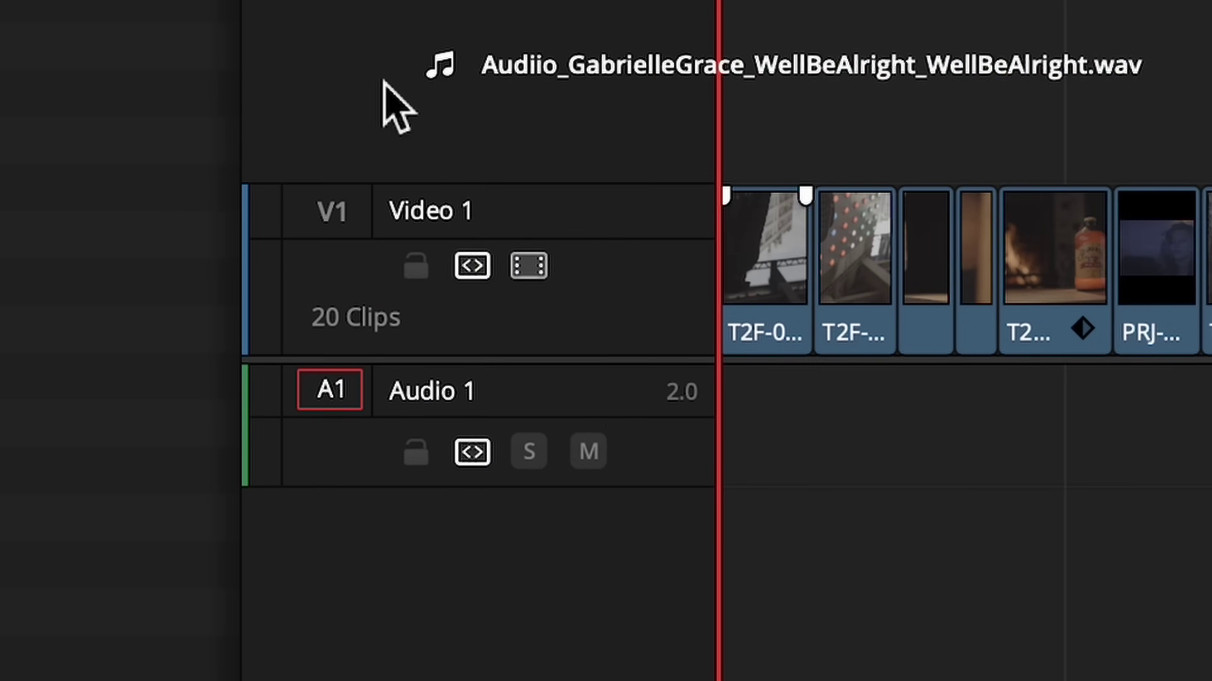
mouse_move(381, 81)
mouse_down()
mouse_move(629, 396)
mouse_move(728, 448)
mouse_up()
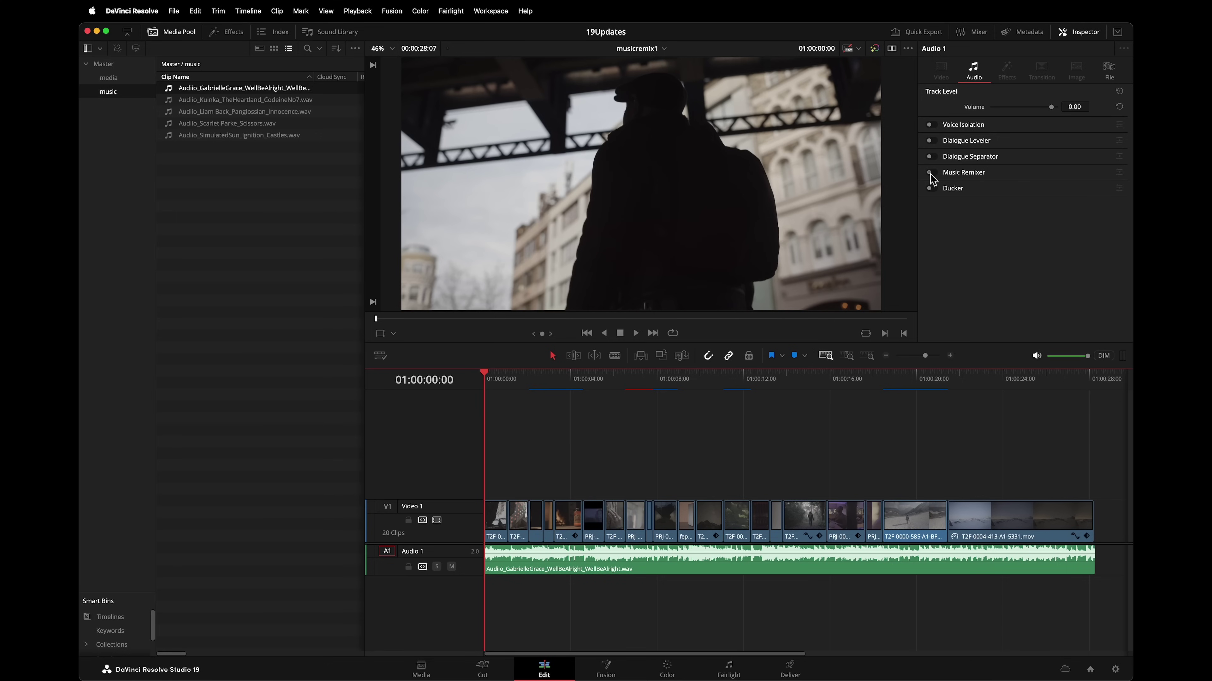
Step: Enable Music Remixer on the Audio 1 track and play a few seconds of the song
click(930, 173)
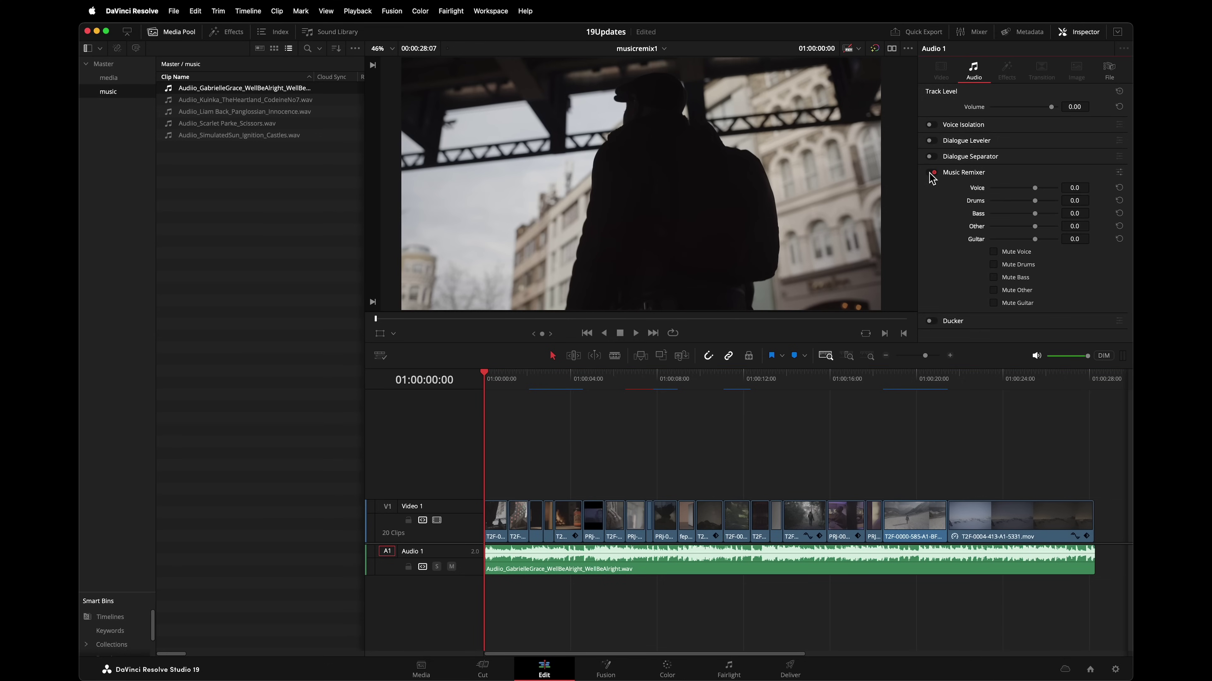
click(637, 333)
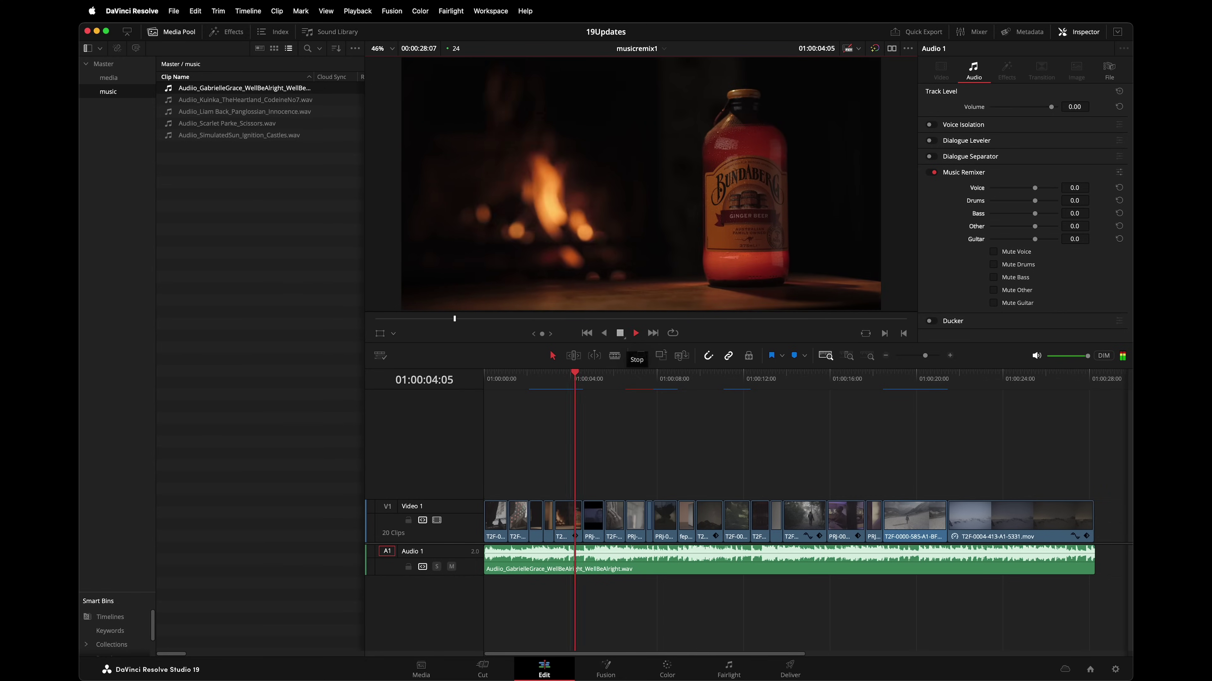
click(620, 333)
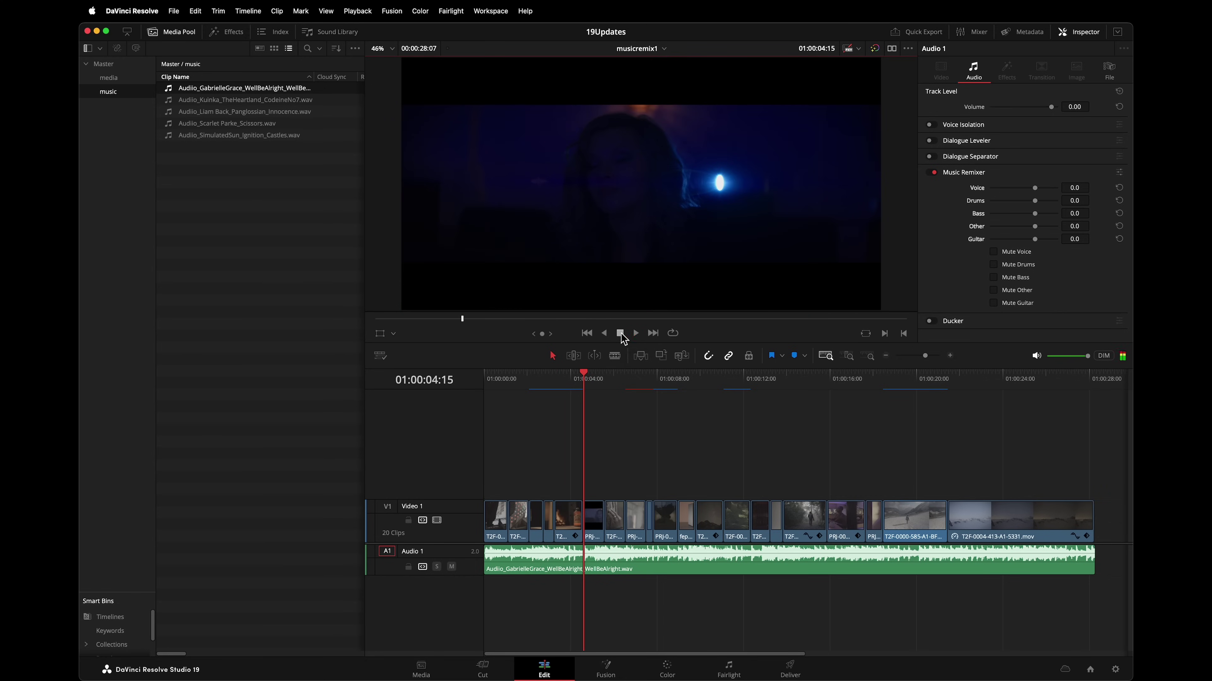
Step: Mute the voice and drums in Audio 1's Music Remixer while listening to the playback
click(994, 252)
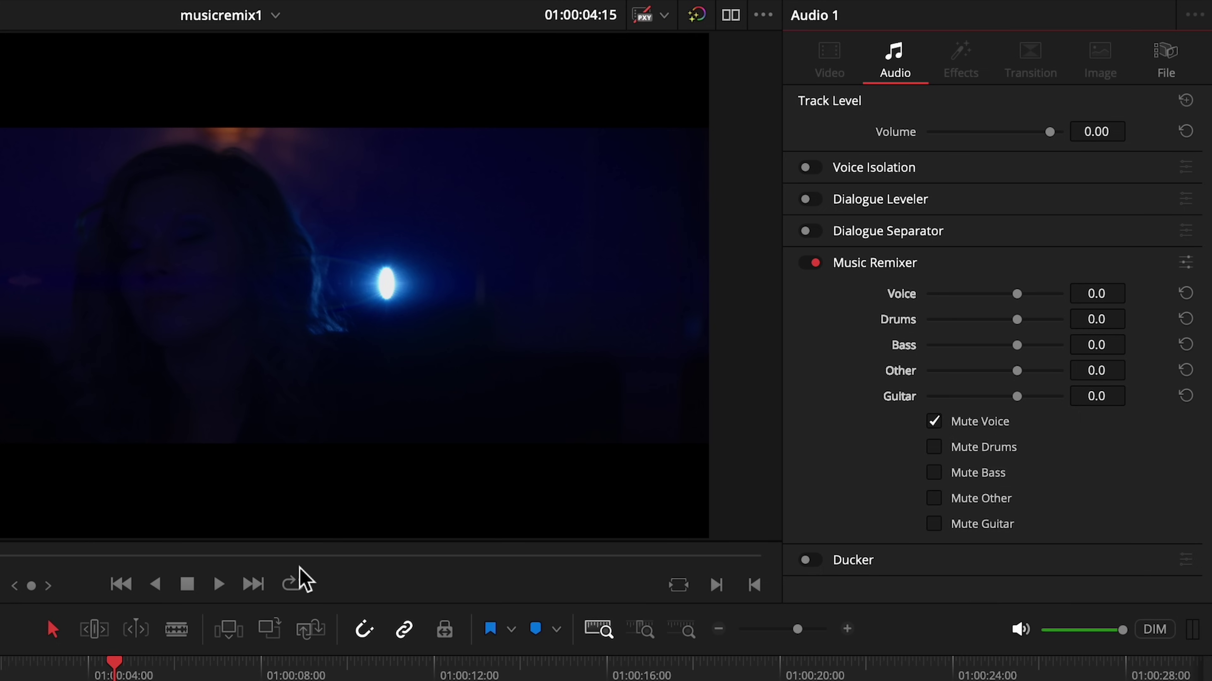
click(219, 586)
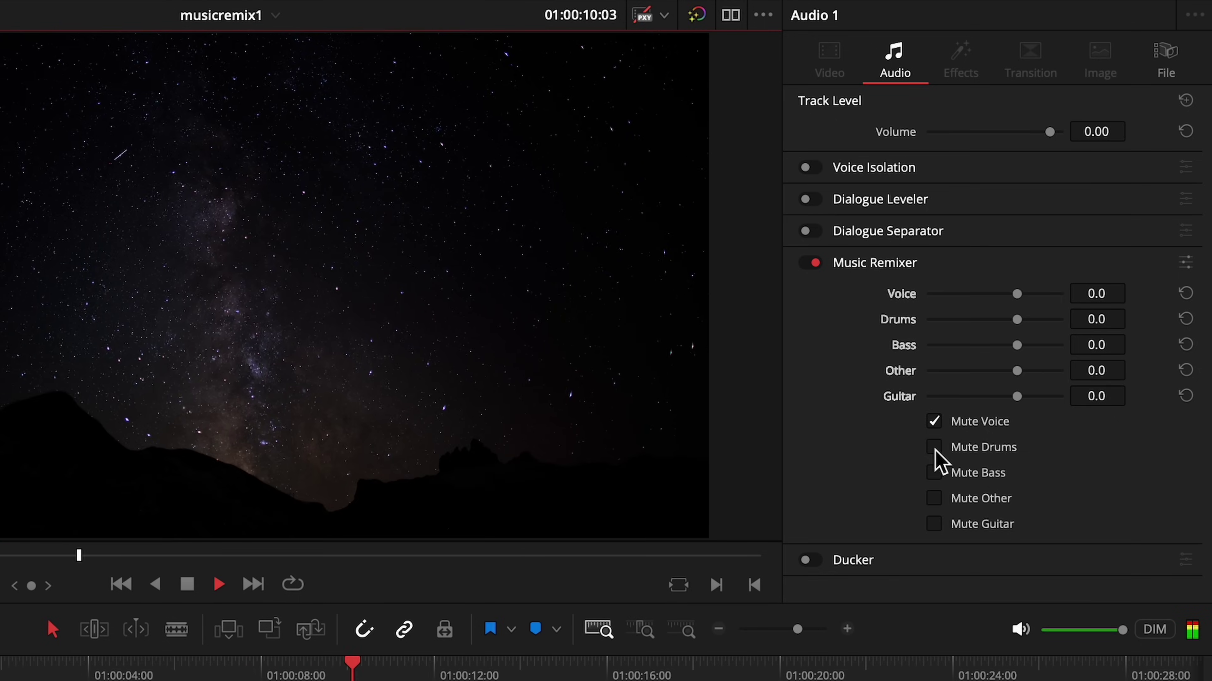
click(933, 447)
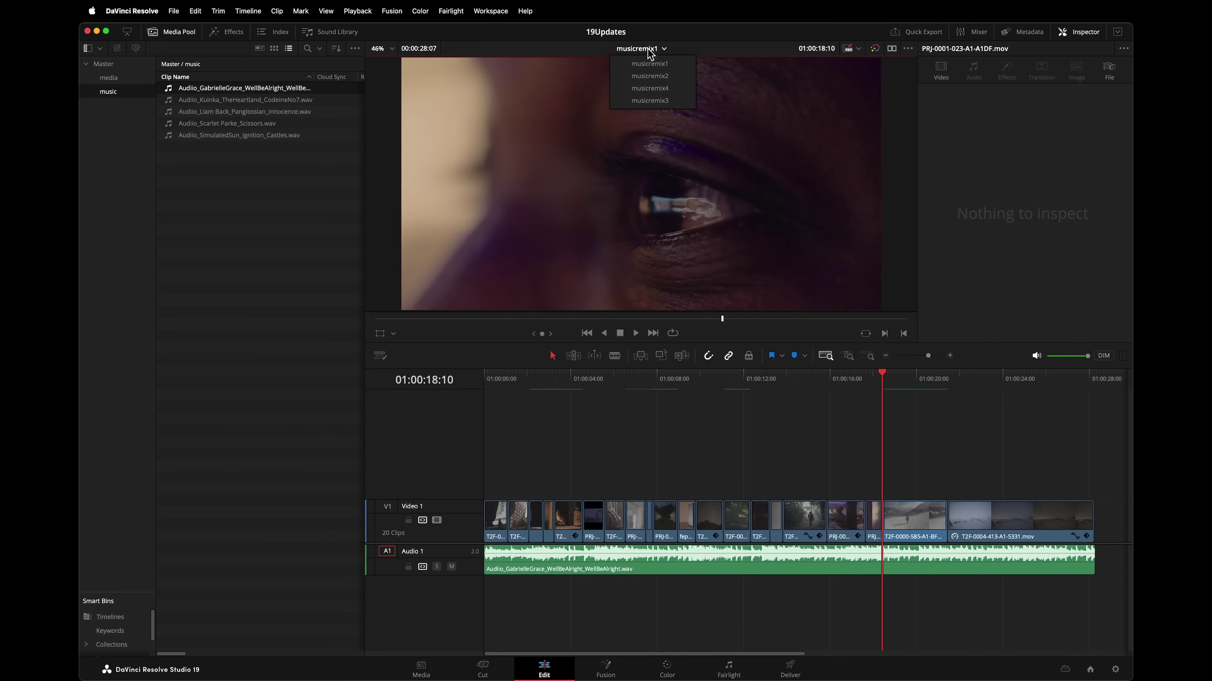
Step: Switch to the musicremix2 timeline and enable Music Remixer on its Audio 1 track
click(650, 76)
click(475, 551)
click(932, 174)
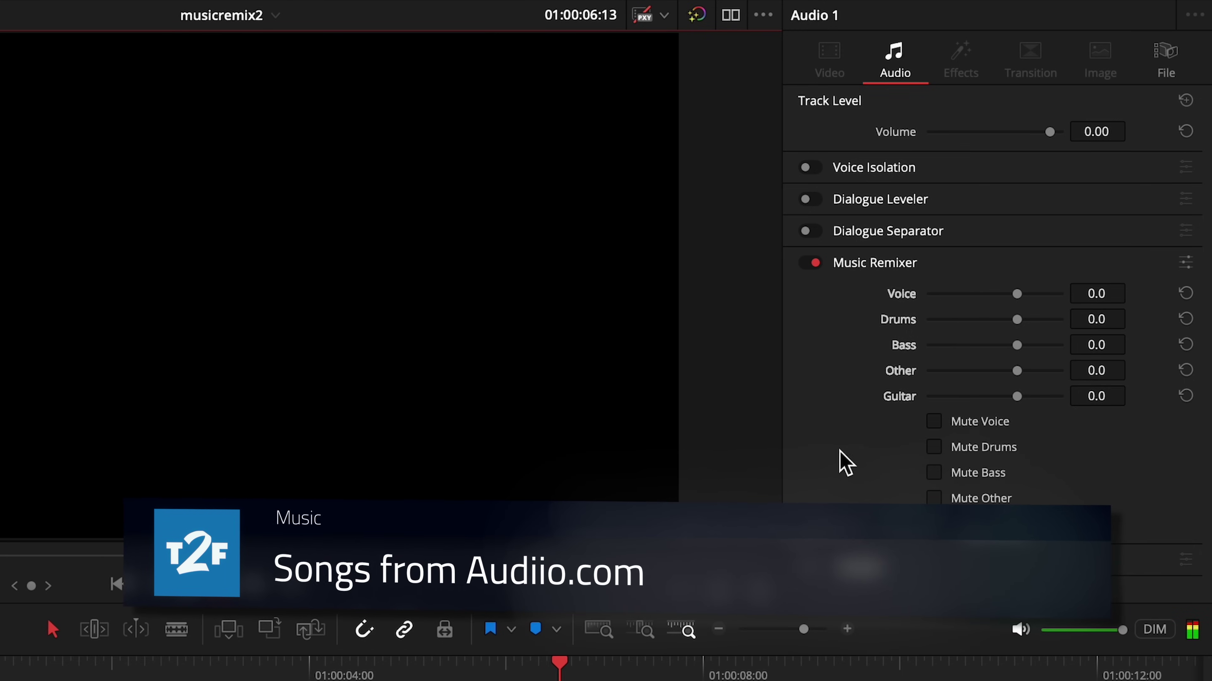
Step: Mute drums, bass, other and guitar in the Music Remixer so only the voice plays, and stop playback
click(935, 449)
click(933, 472)
click(934, 498)
click(934, 524)
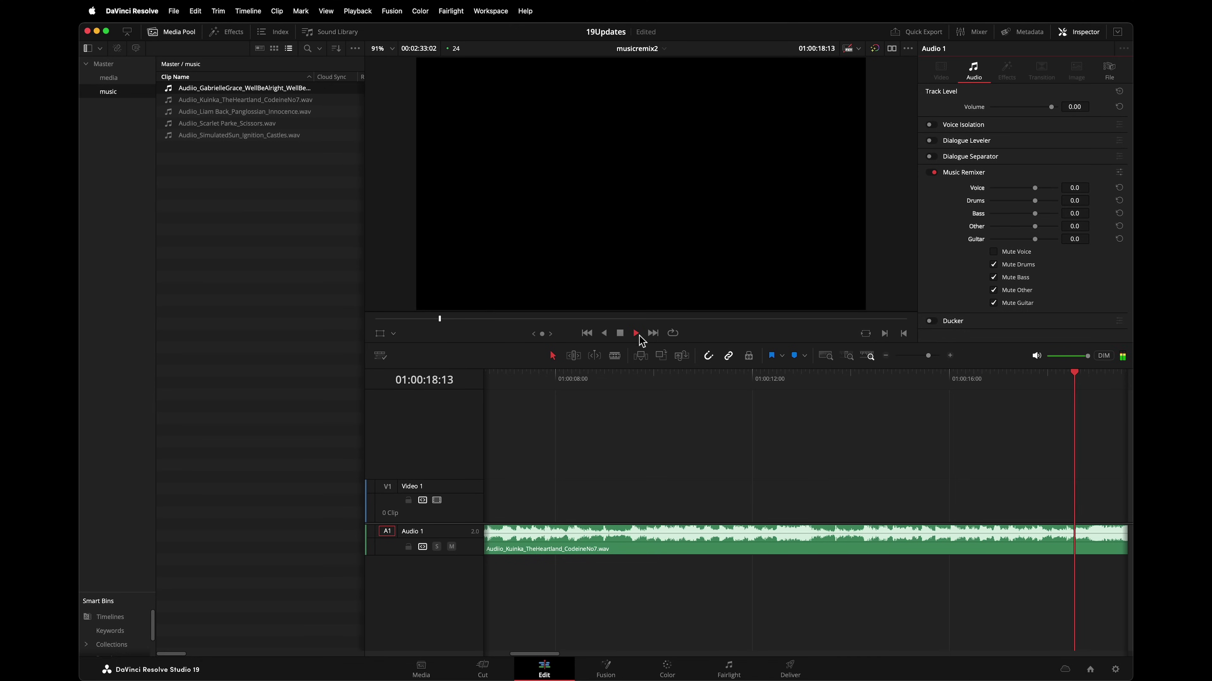
click(624, 335)
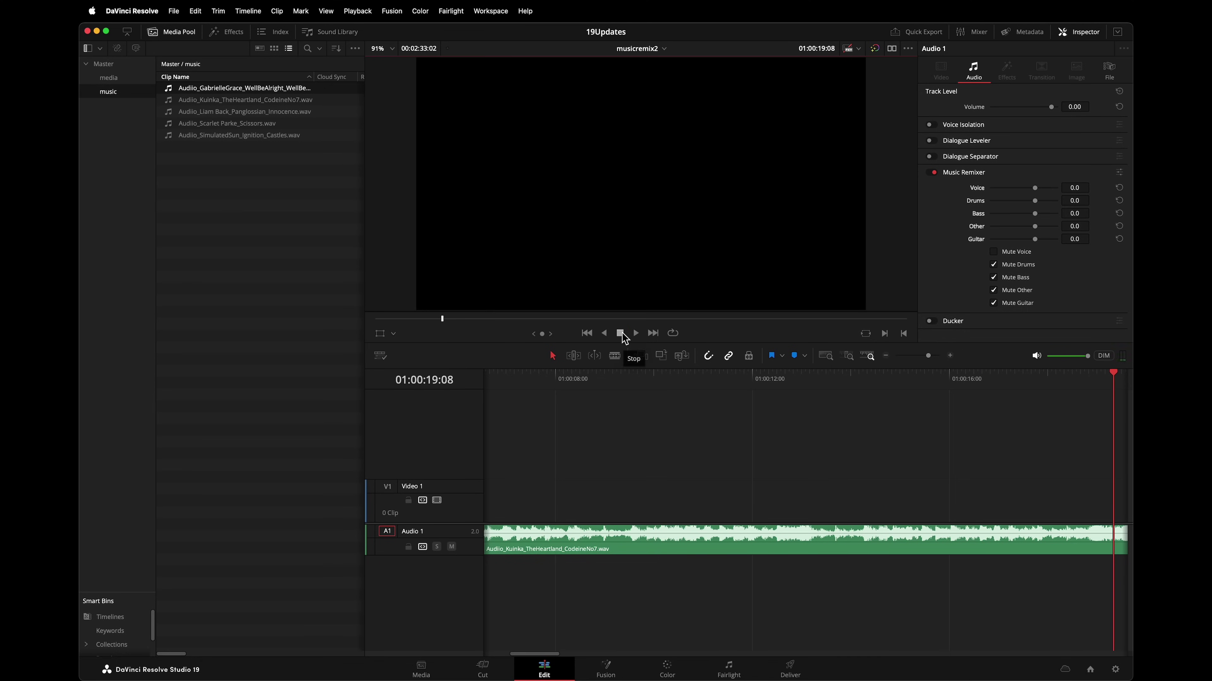
Step: Switch to the musicremix3 timeline, enable Music Remixer on Audio 1 and play the song
click(650, 59)
click(649, 101)
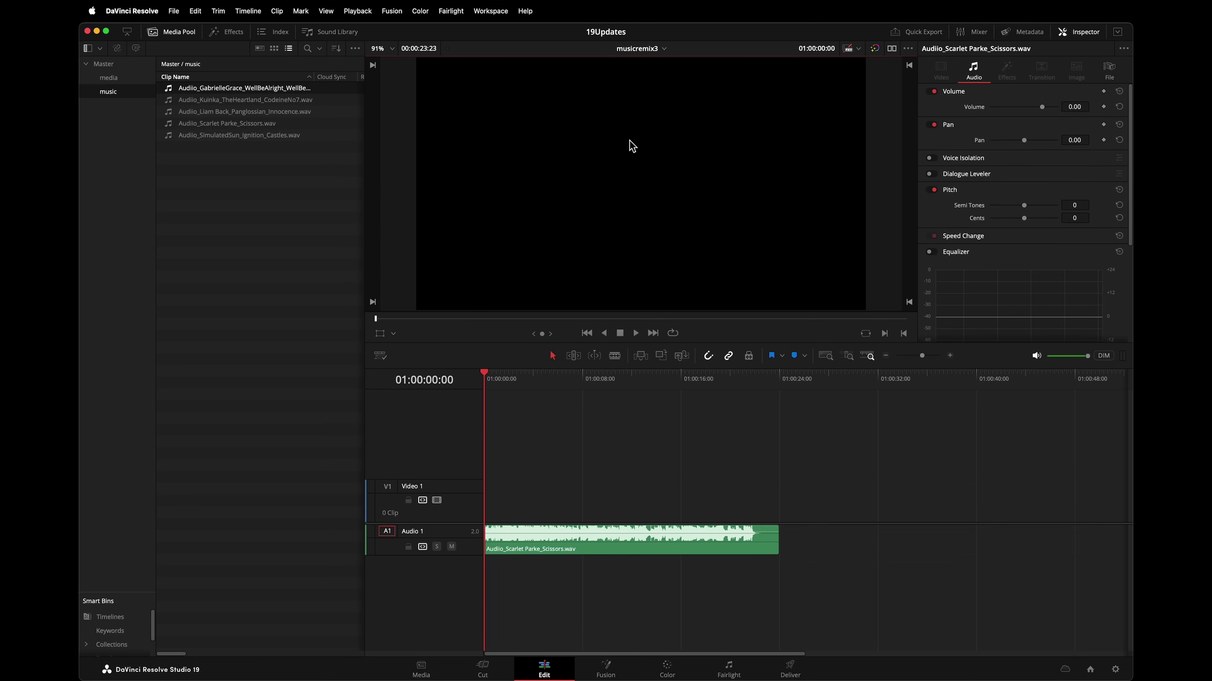
click(476, 549)
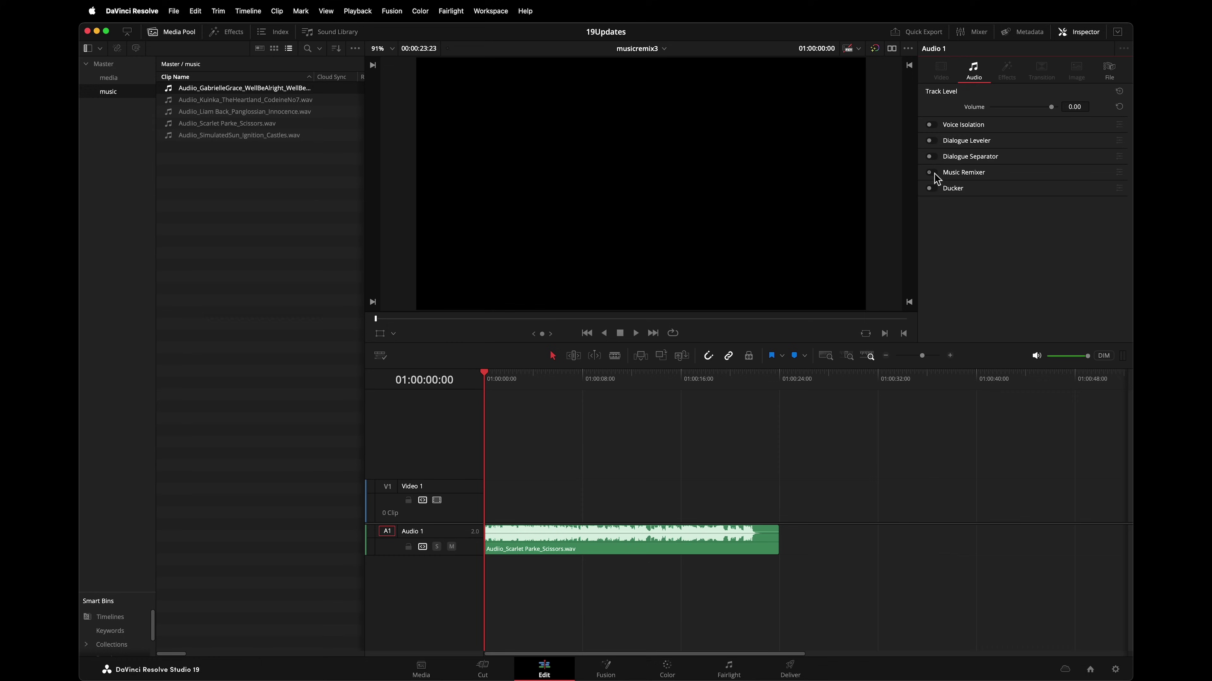
click(637, 332)
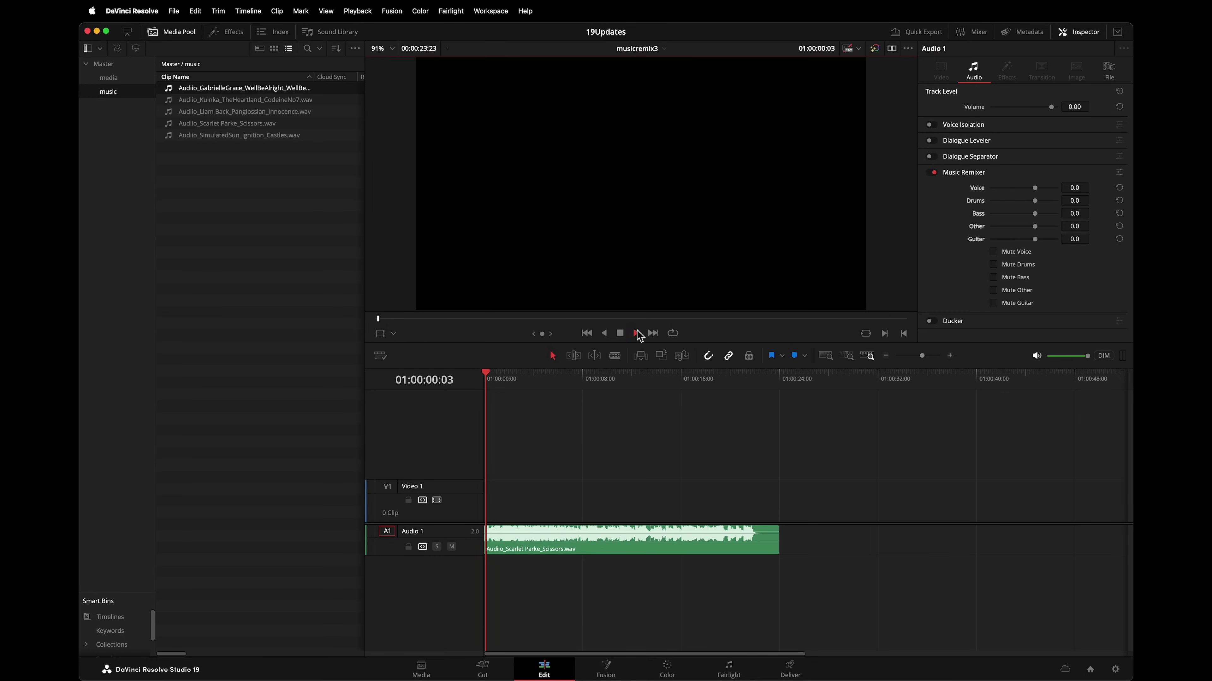
Step: Mute the other and guitar parts of the song in the Music Remixer
click(994, 290)
click(995, 304)
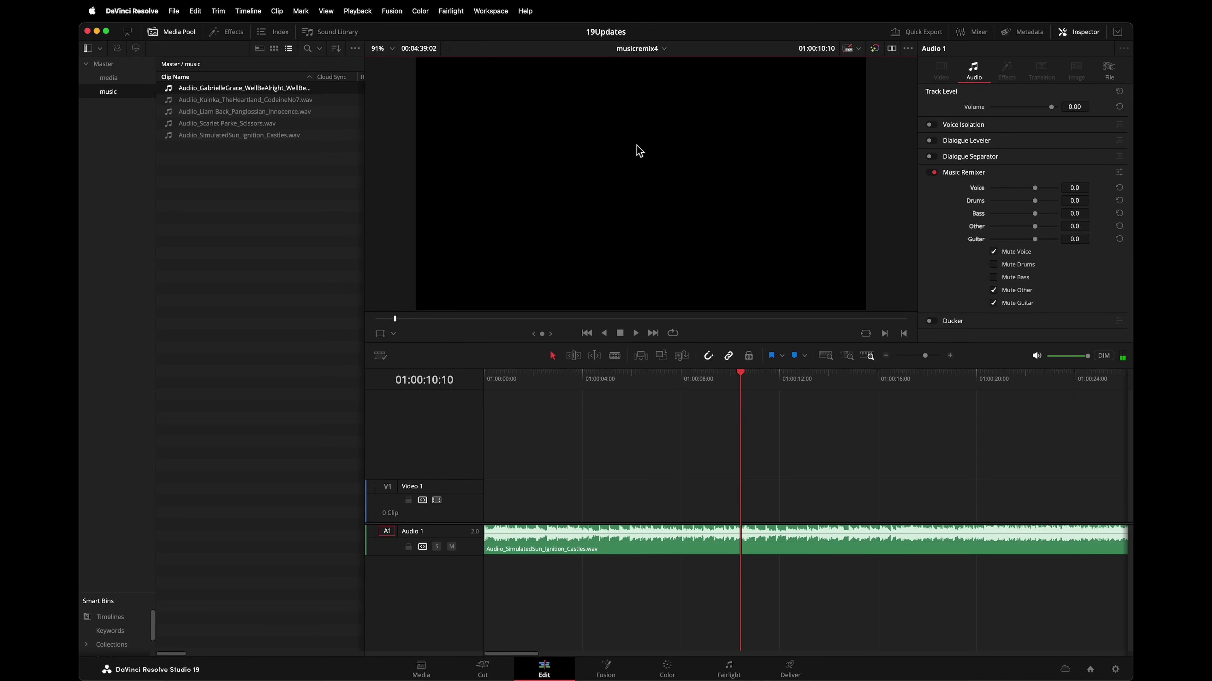
Step: Return to the musicremix1 timeline, select the Audio 1 track and play it from the start
click(655, 50)
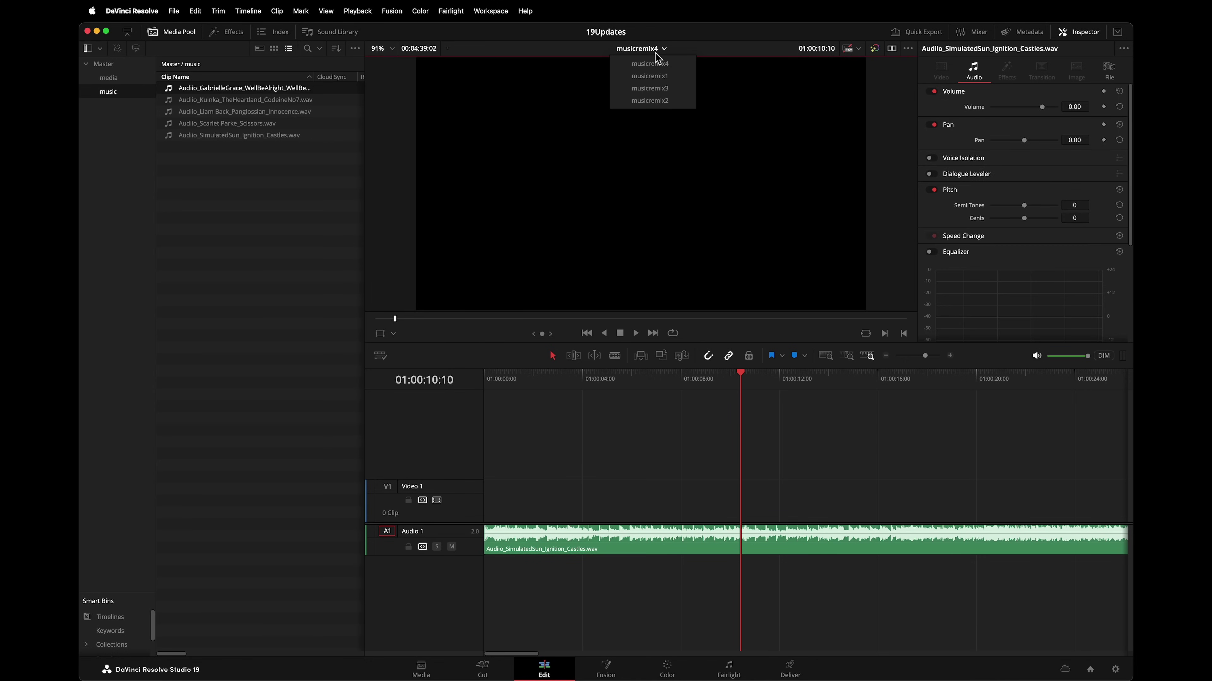
click(659, 77)
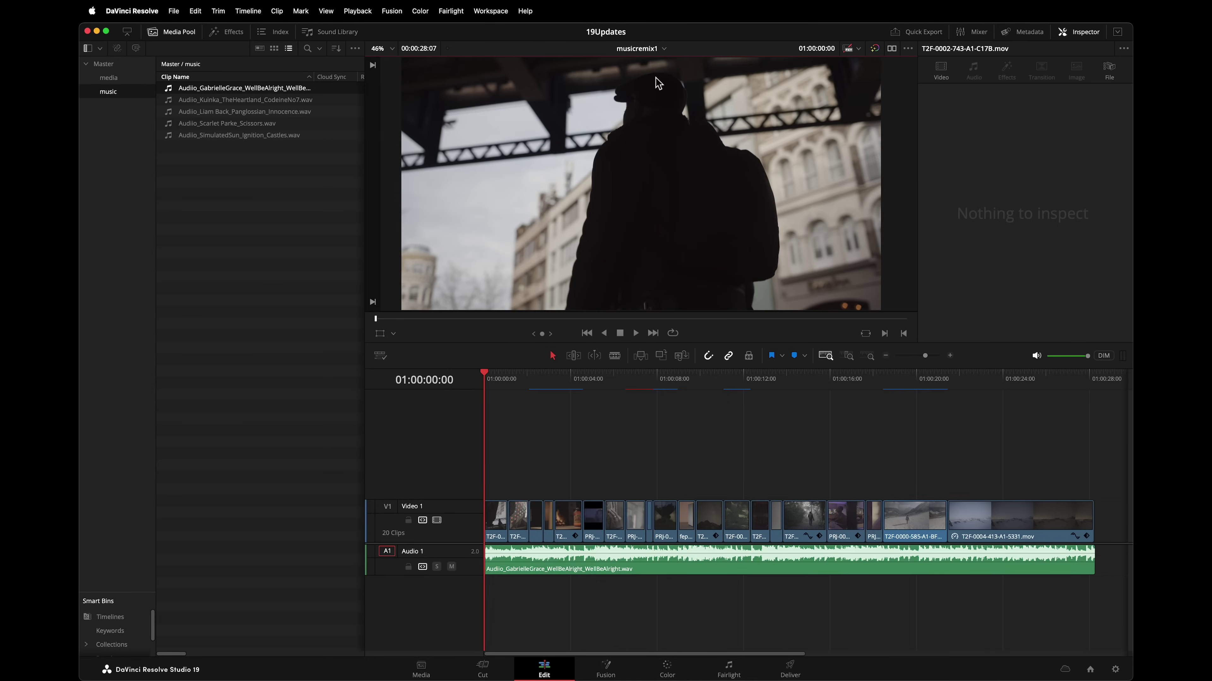
click(479, 570)
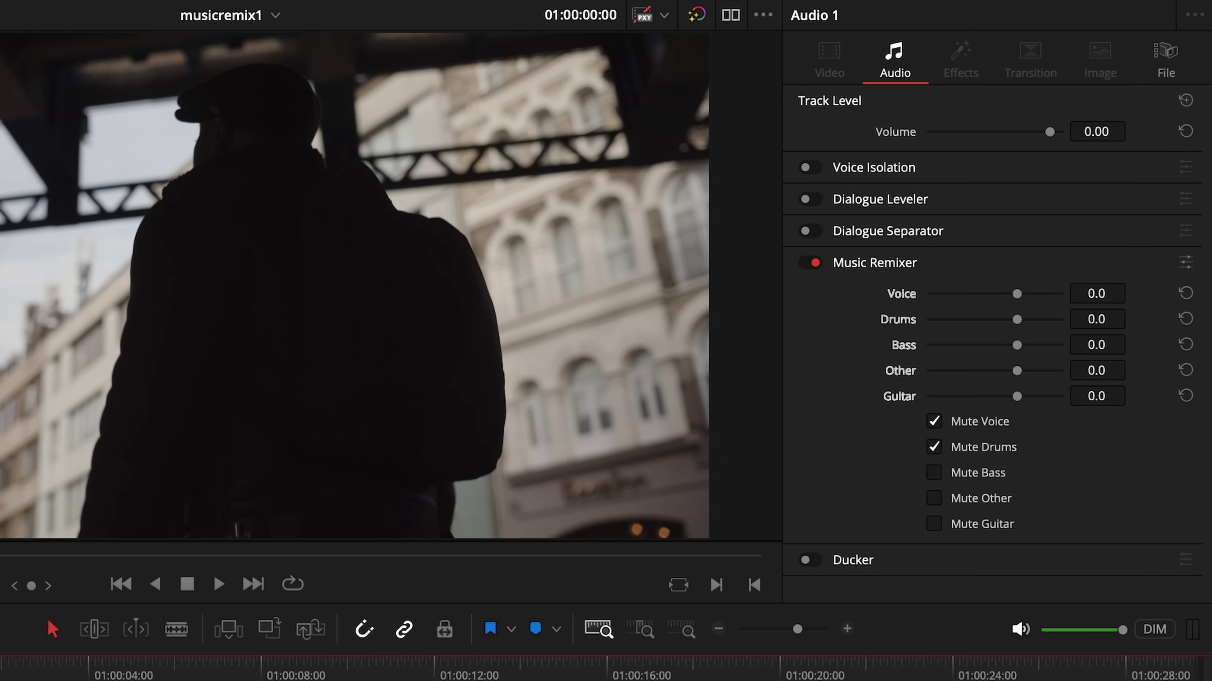
click(220, 586)
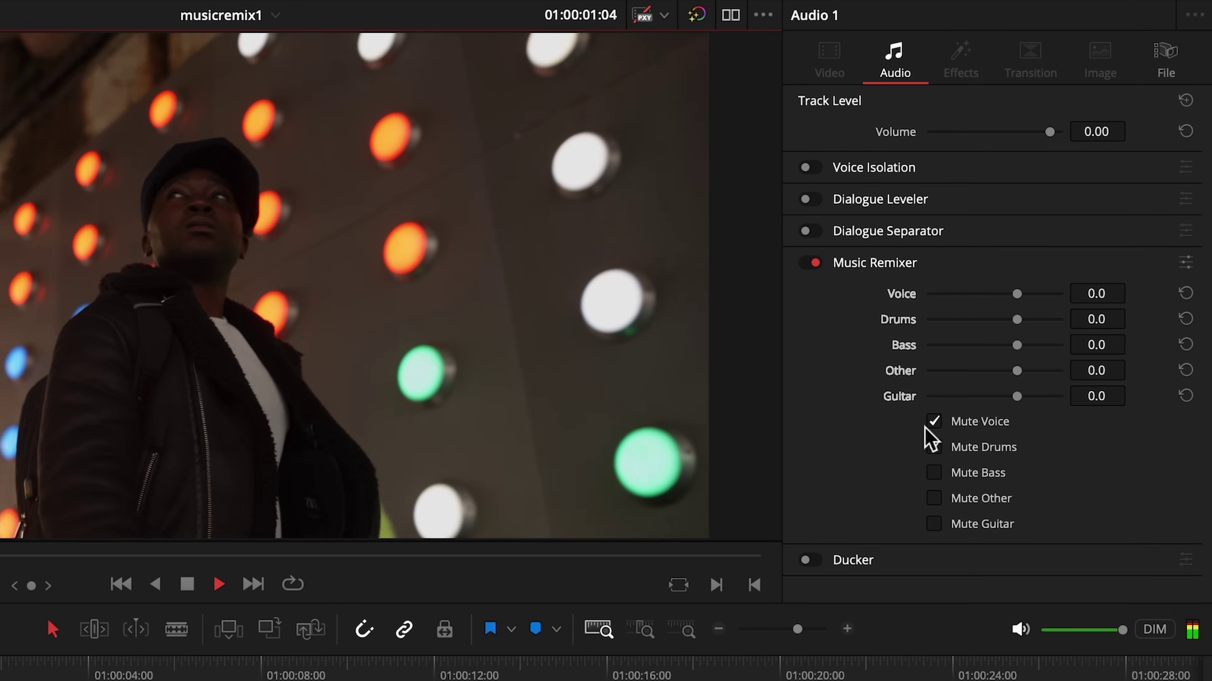
Step: Unmute the voice and drums in the Music Remixer and lower the voice level
click(934, 422)
click(935, 447)
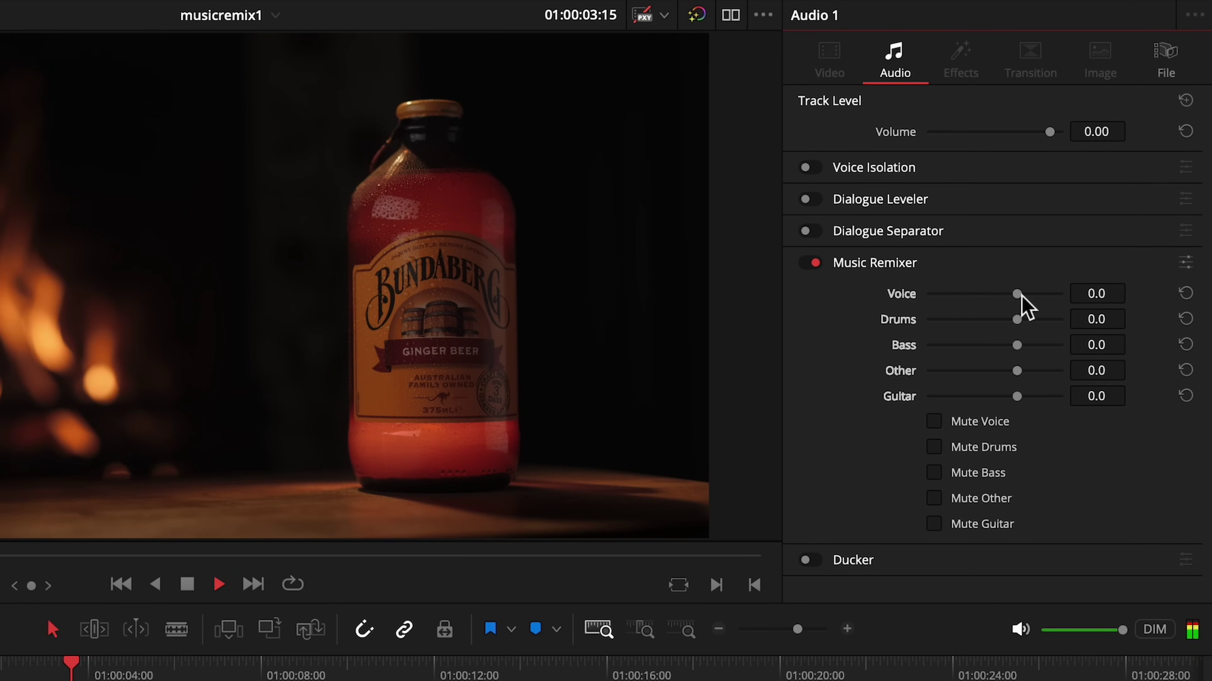
drag(1019, 295, 995, 328)
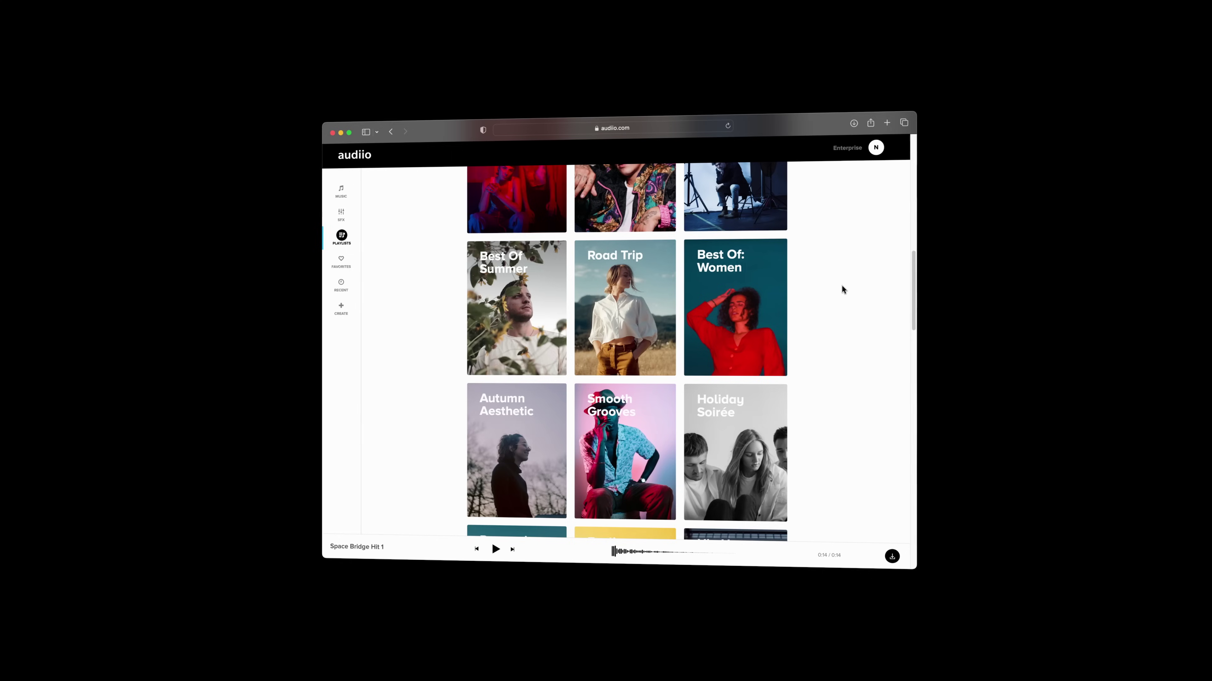
Step: Browse the Audiio site's playlists and the LinkMatch AI song matches
click(519, 321)
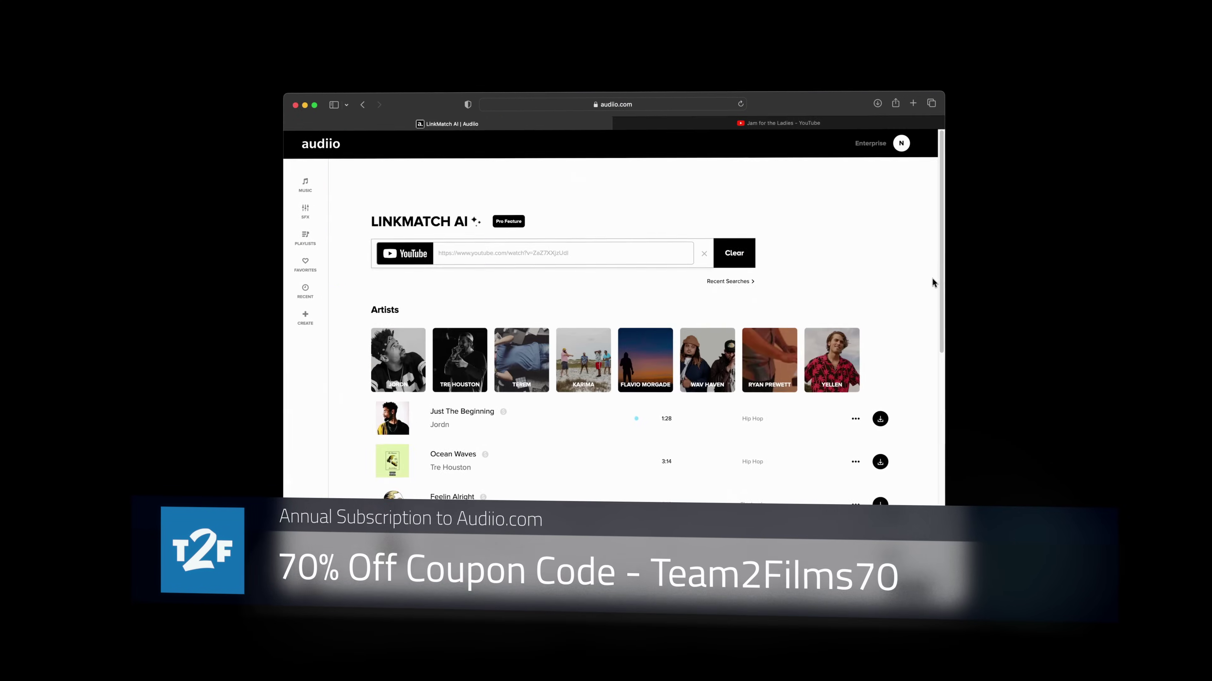
scroll(942, 286, down, 5)
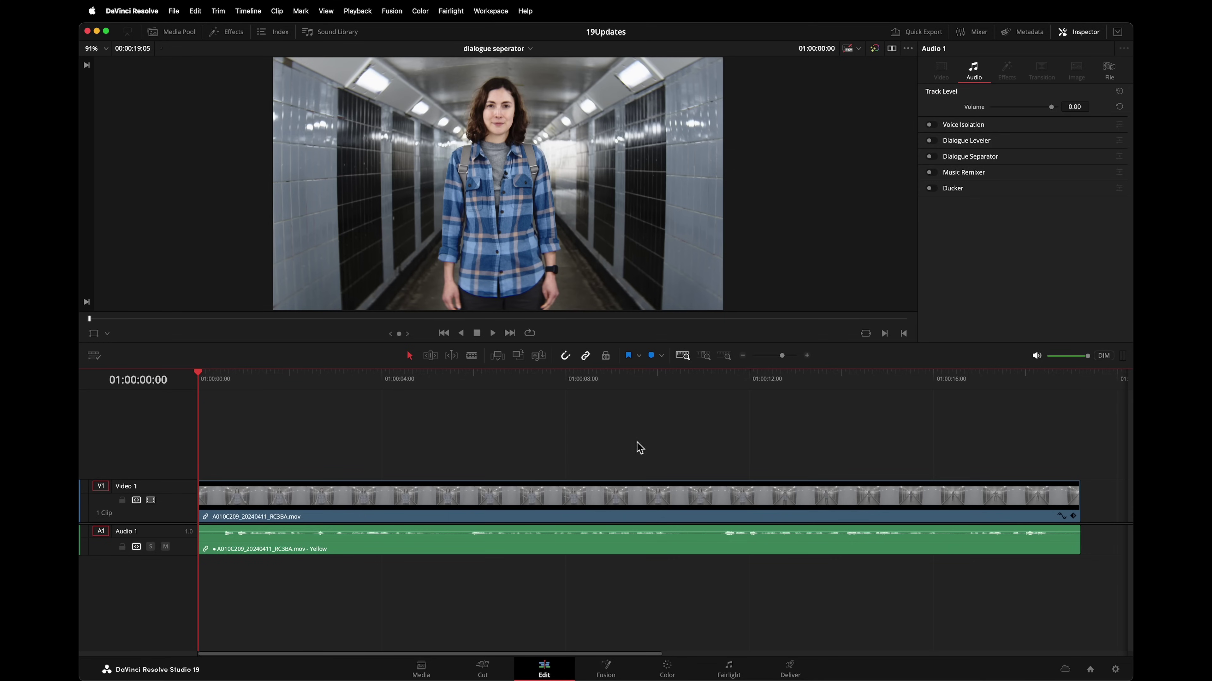
Step: Play the dialogue, try Voice Isolation at an amount of 100 on Audio 1, and turn it off again
key(space)
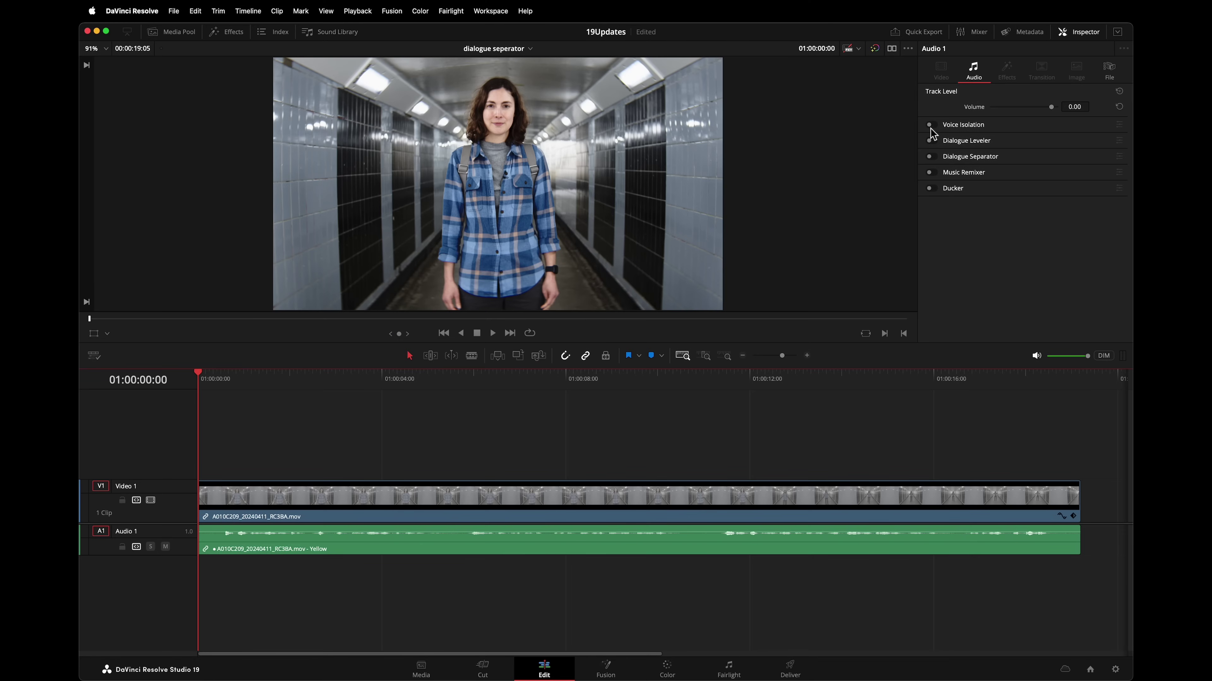
click(930, 125)
key(space)
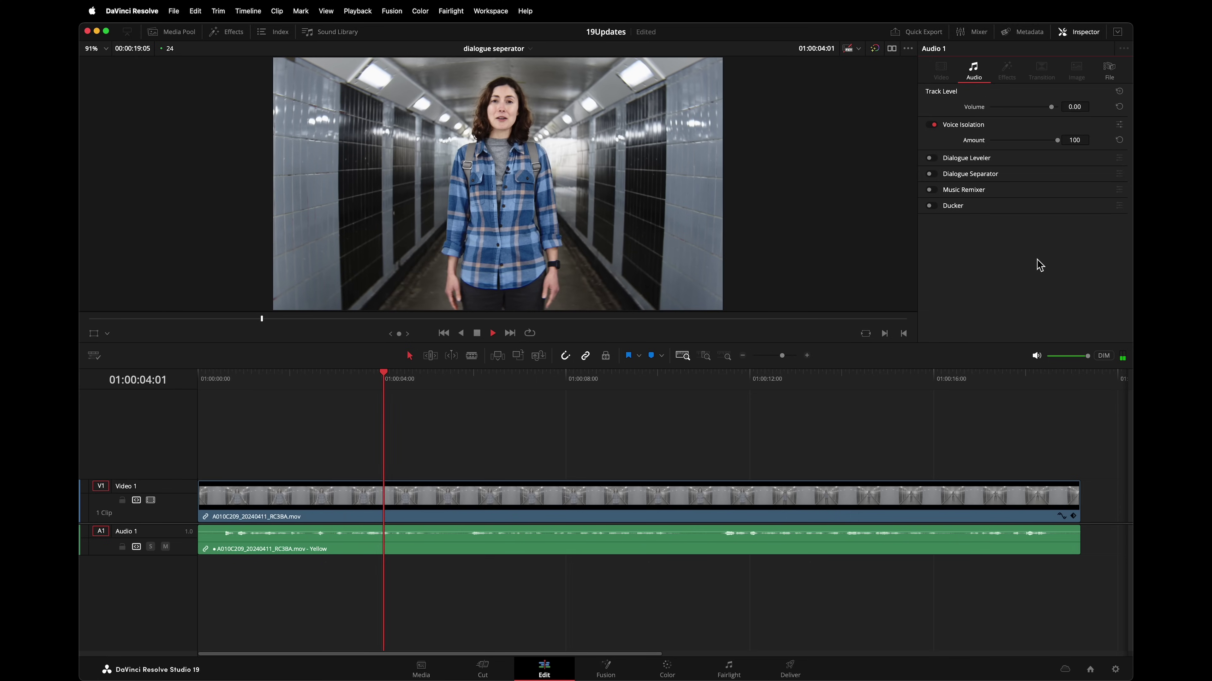
key(space)
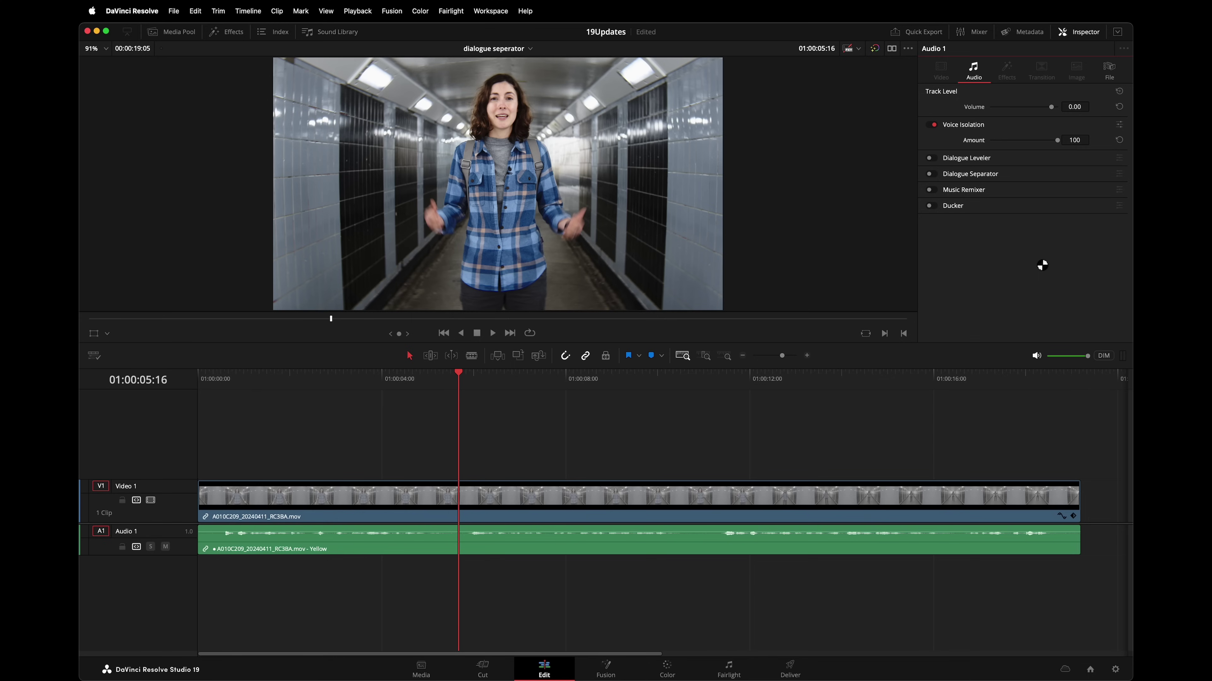
click(931, 125)
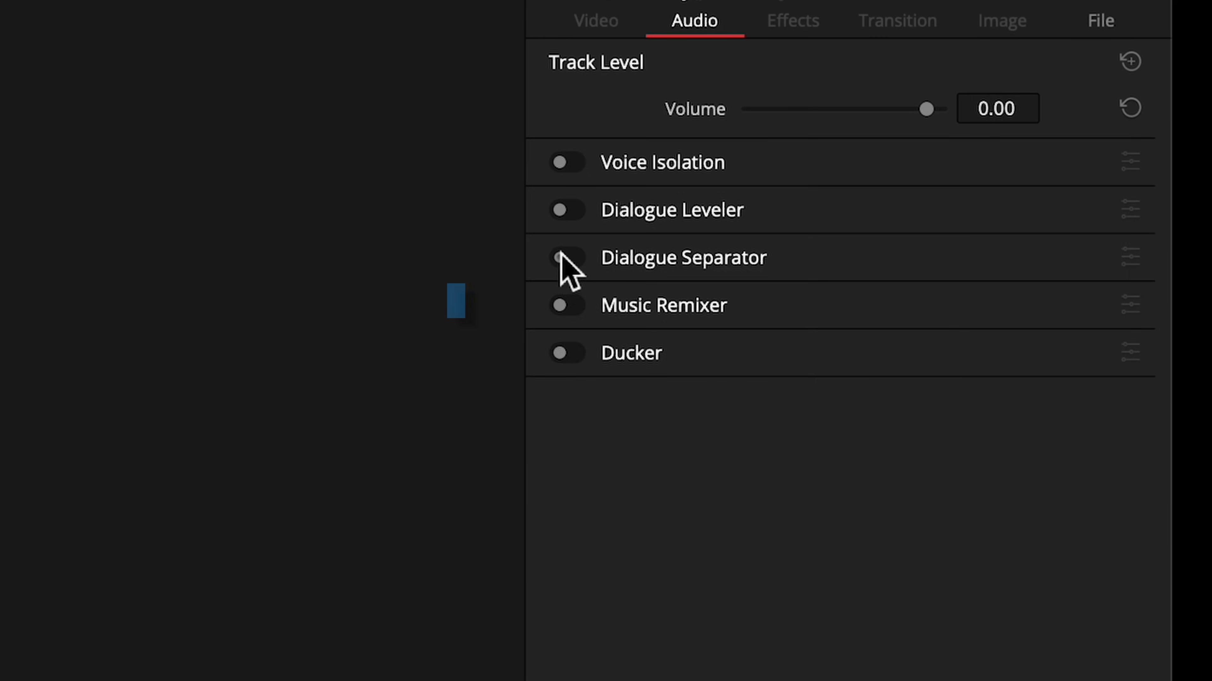
Step: Enable Dialogue Separator on Audio 1 and mute the background while listening to the dialogue
click(930, 156)
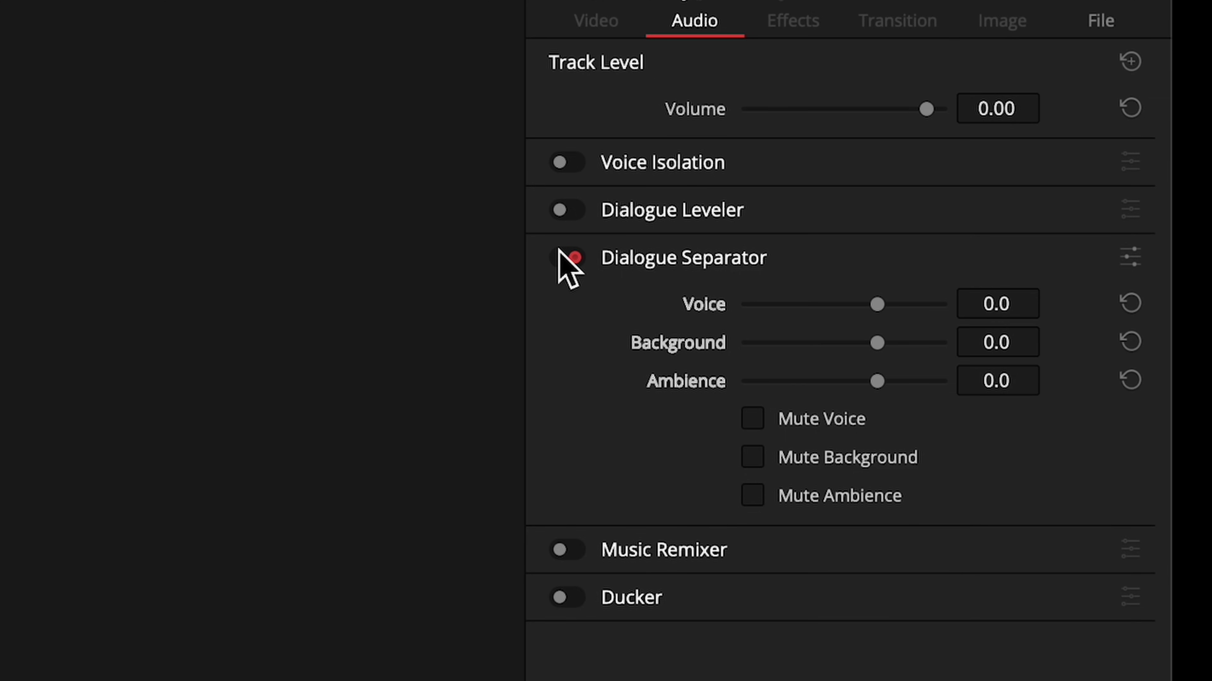
click(773, 453)
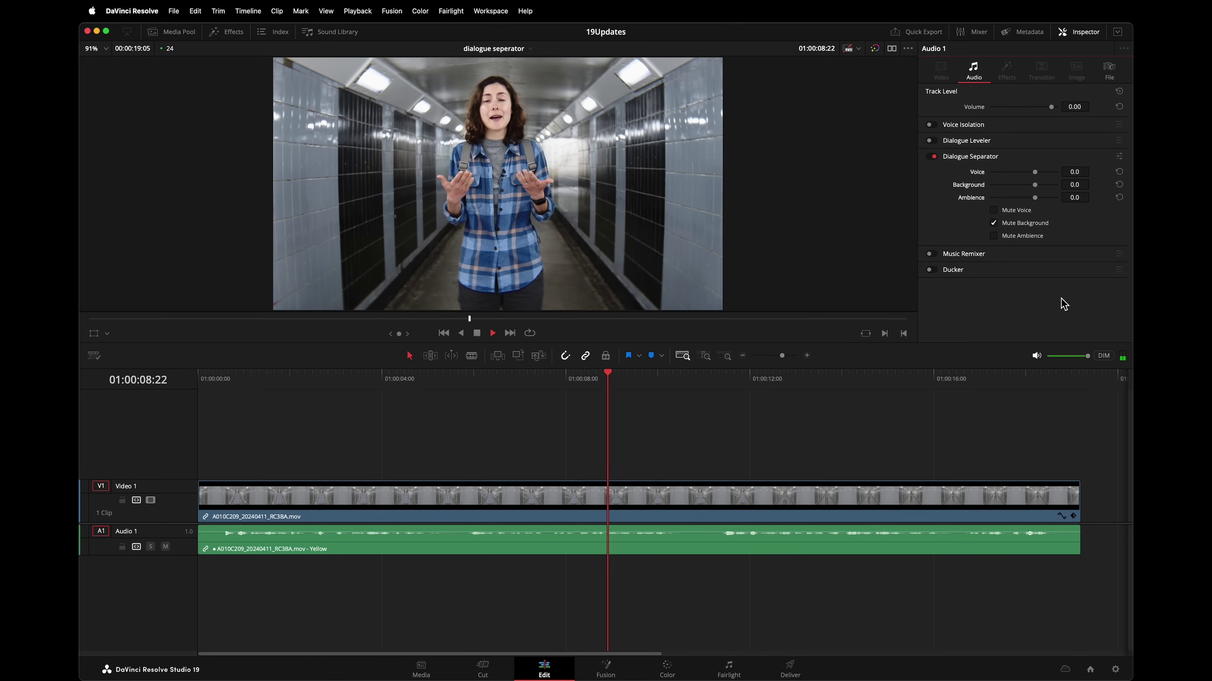
key(space)
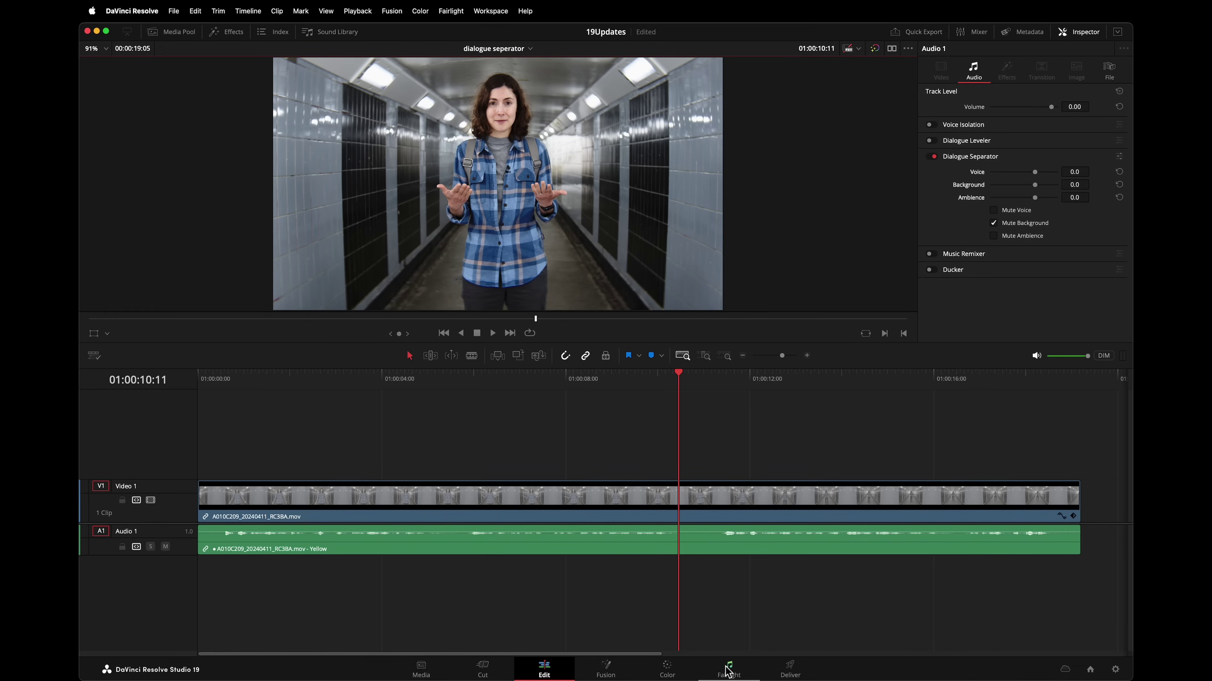
Step: On the Fairlight page, display the Dialogue Separator's Ambience automation curve on Audio 1 and select its line near the playhead
click(728, 672)
click(126, 281)
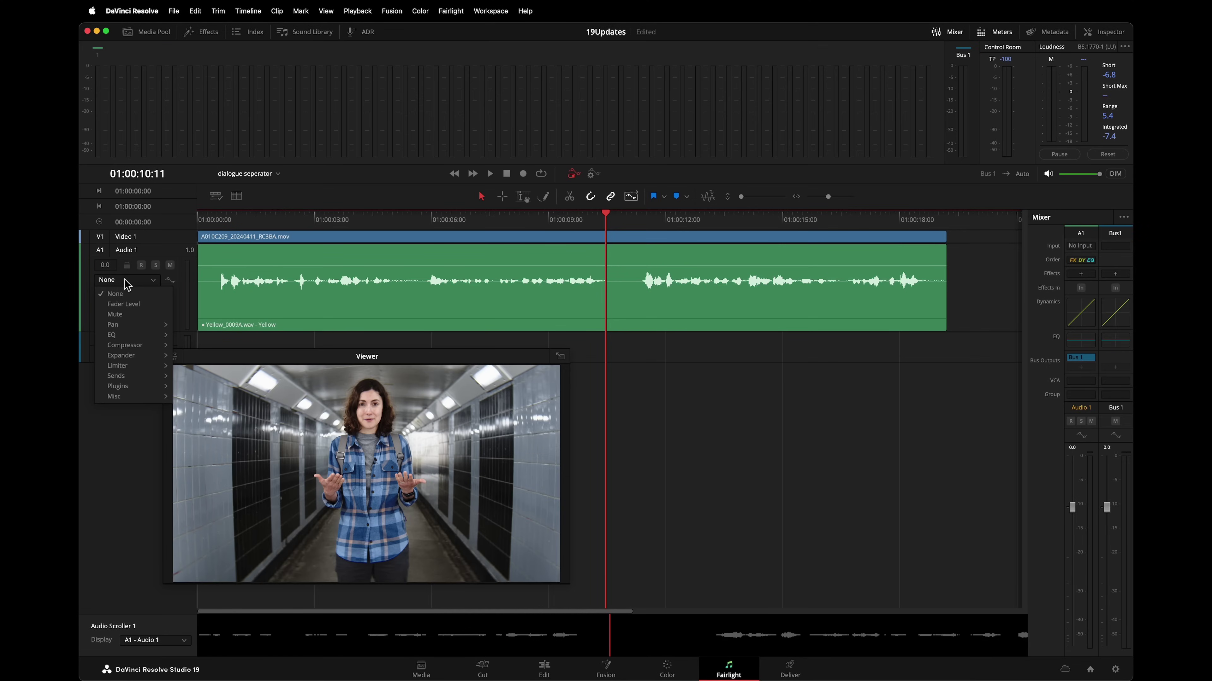
mouse_move(155, 386)
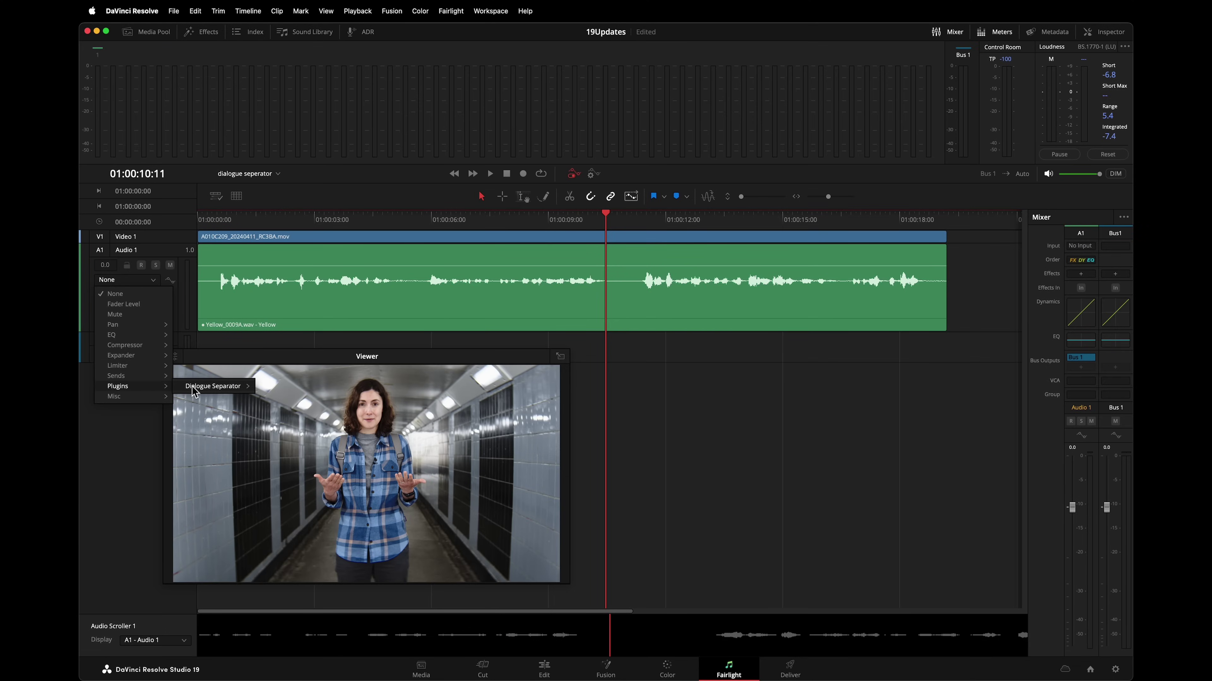
mouse_move(195, 391)
click(293, 407)
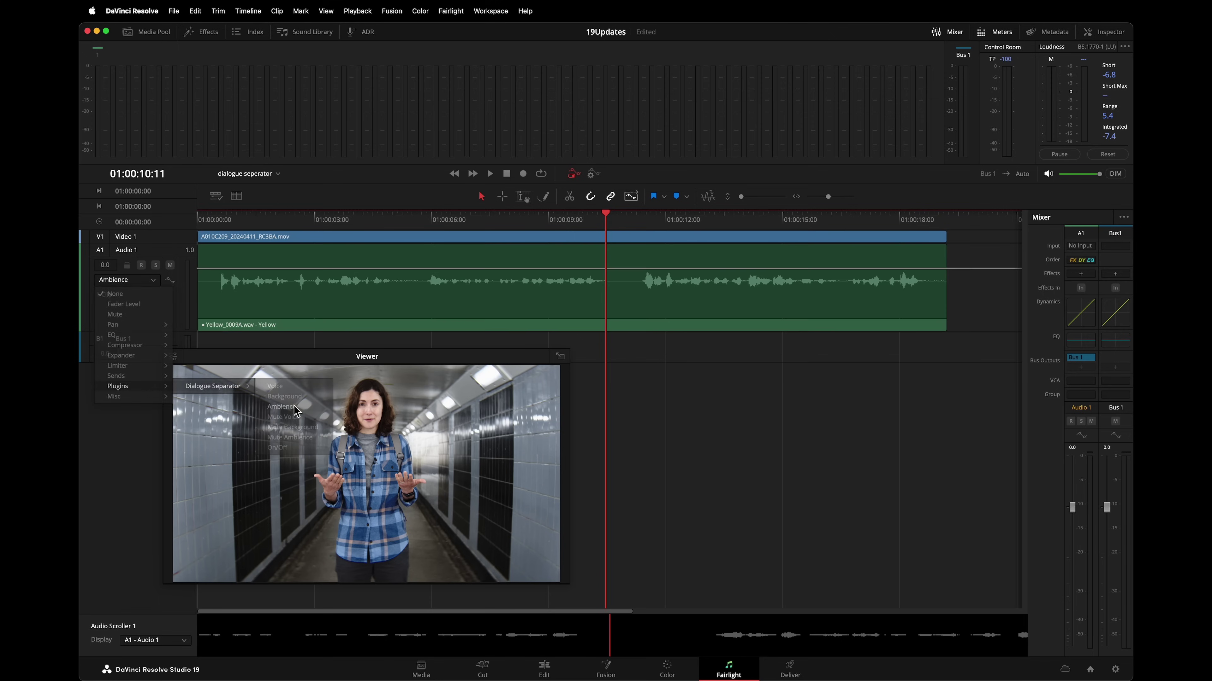
click(622, 272)
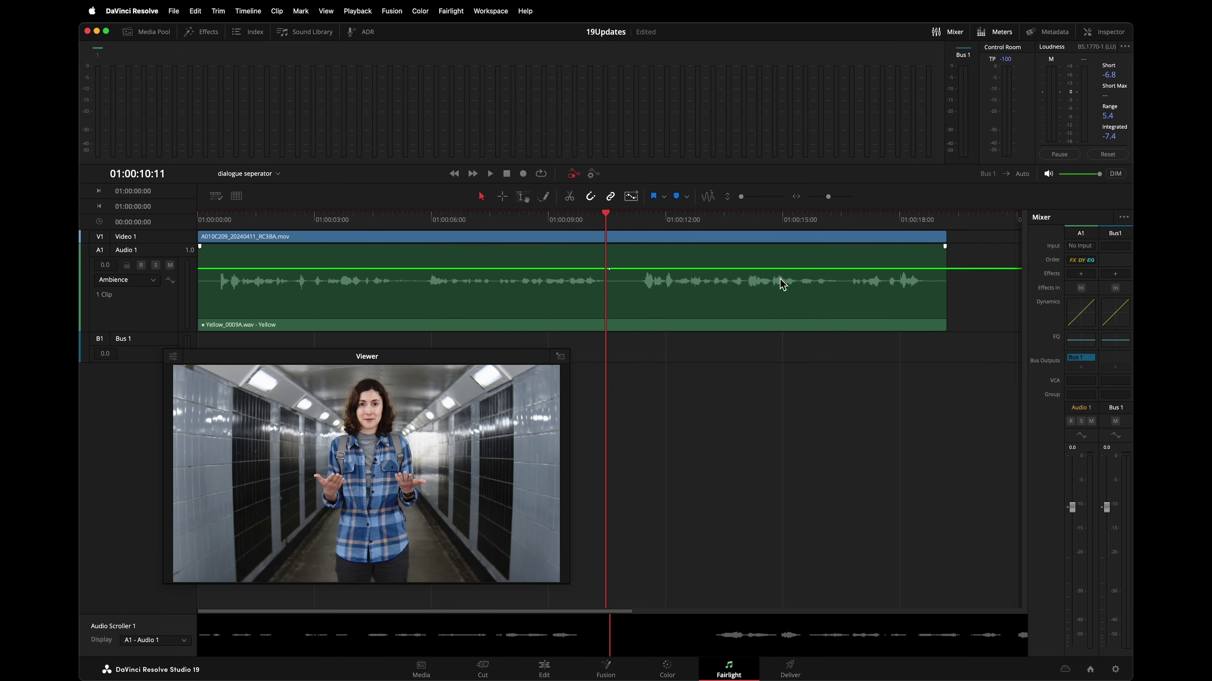
Step: Raise the Ambience automation line on Audio 1 gradually from the playhead to about the 15-second mark and play the result
drag(793, 271, 790, 244)
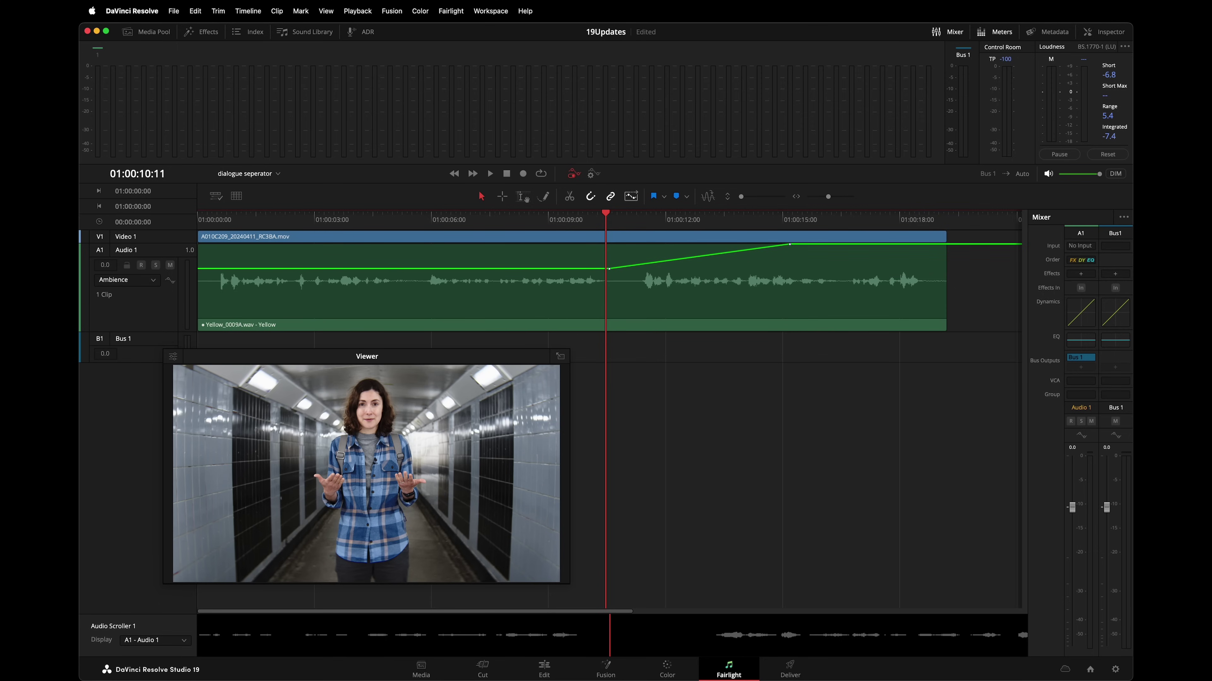
click(491, 175)
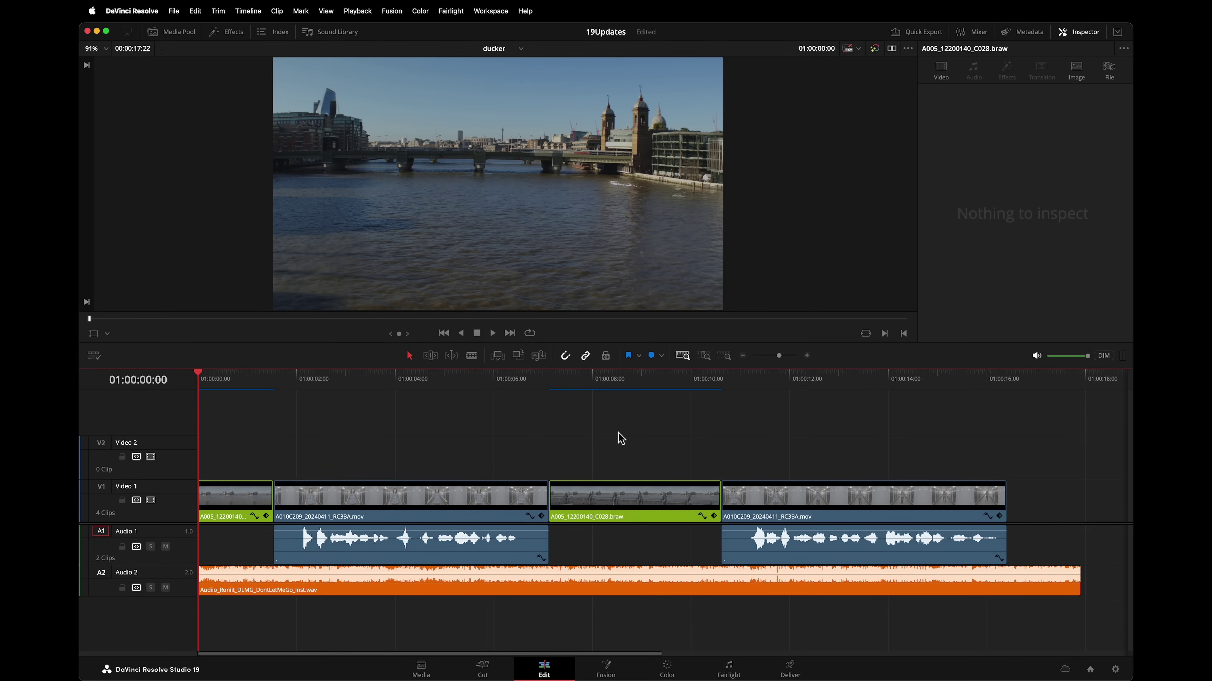
Step: Play the ducker timeline from the start before and after enabling Ducker on the Audio 2 music track
key(space)
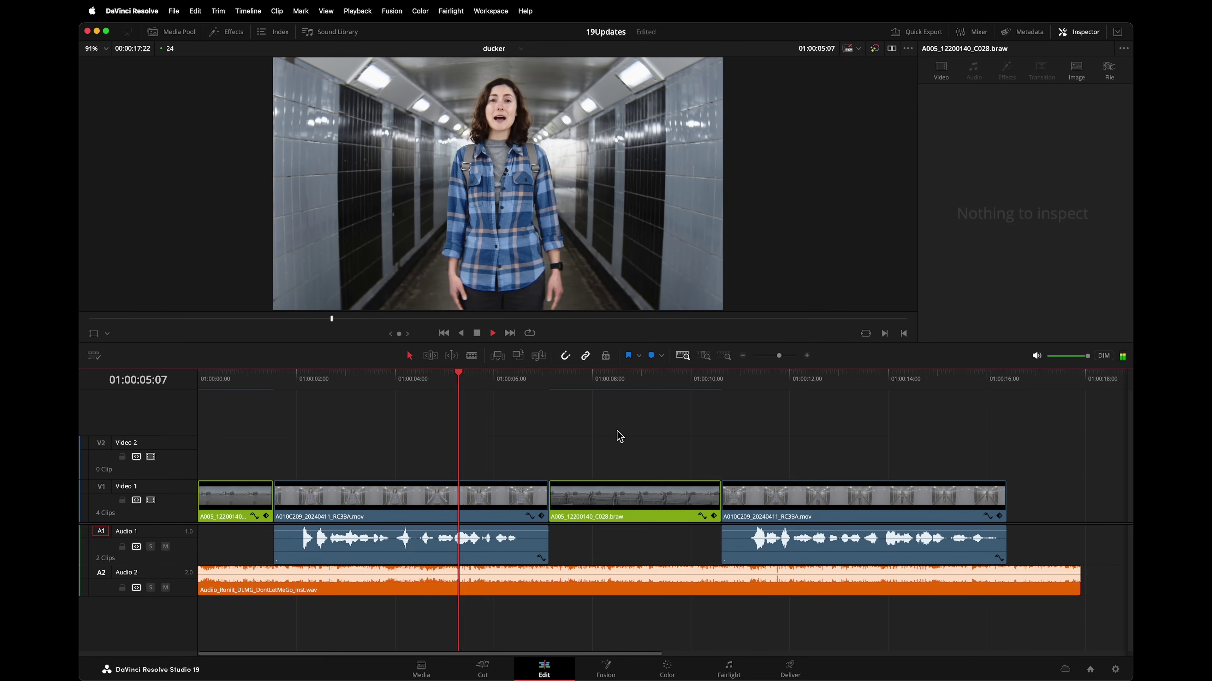
key(space)
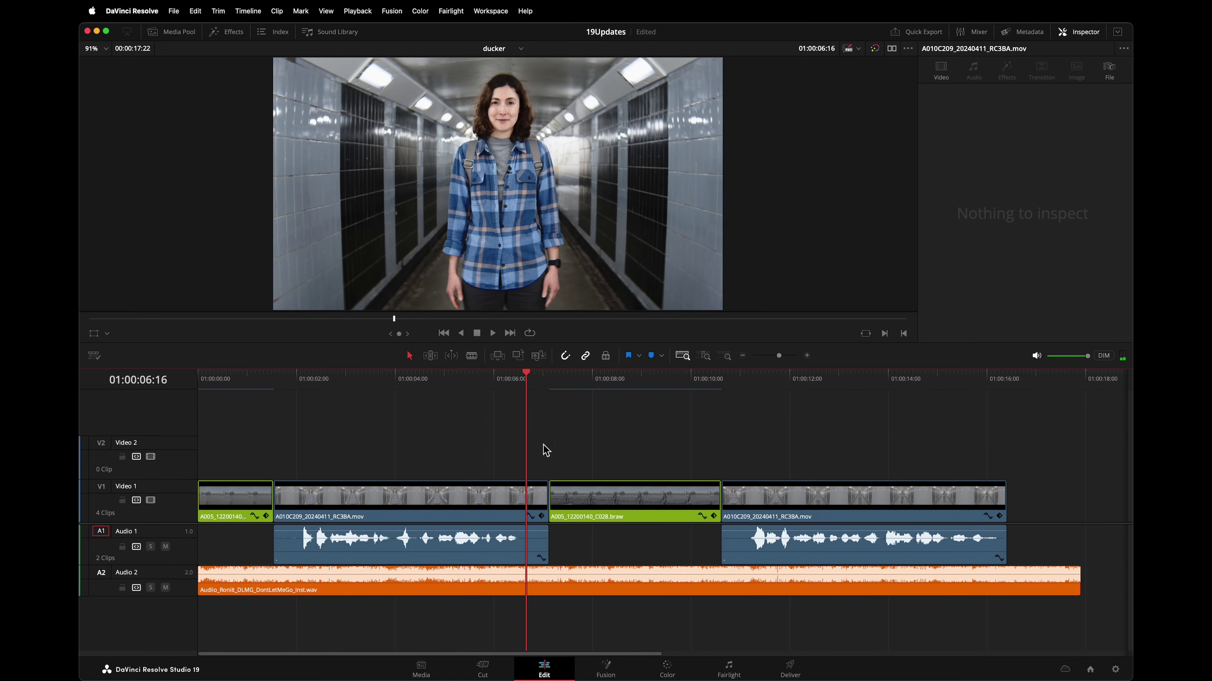
click(192, 592)
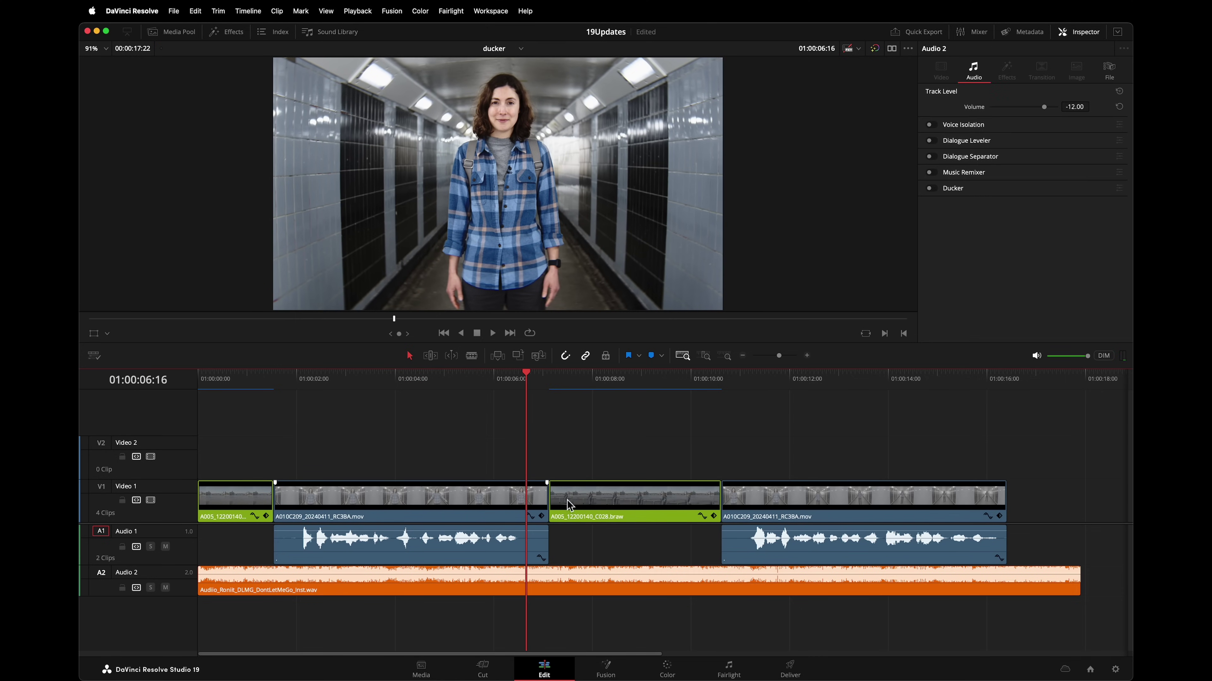
click(930, 189)
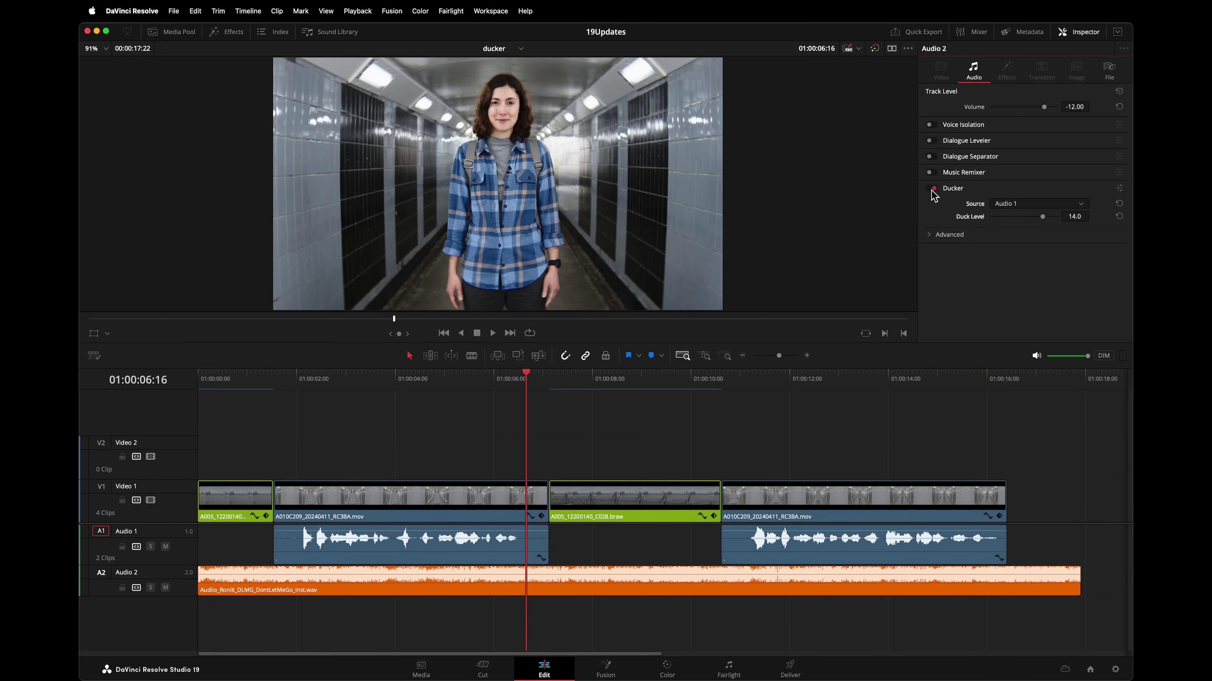
drag(518, 382, 199, 393)
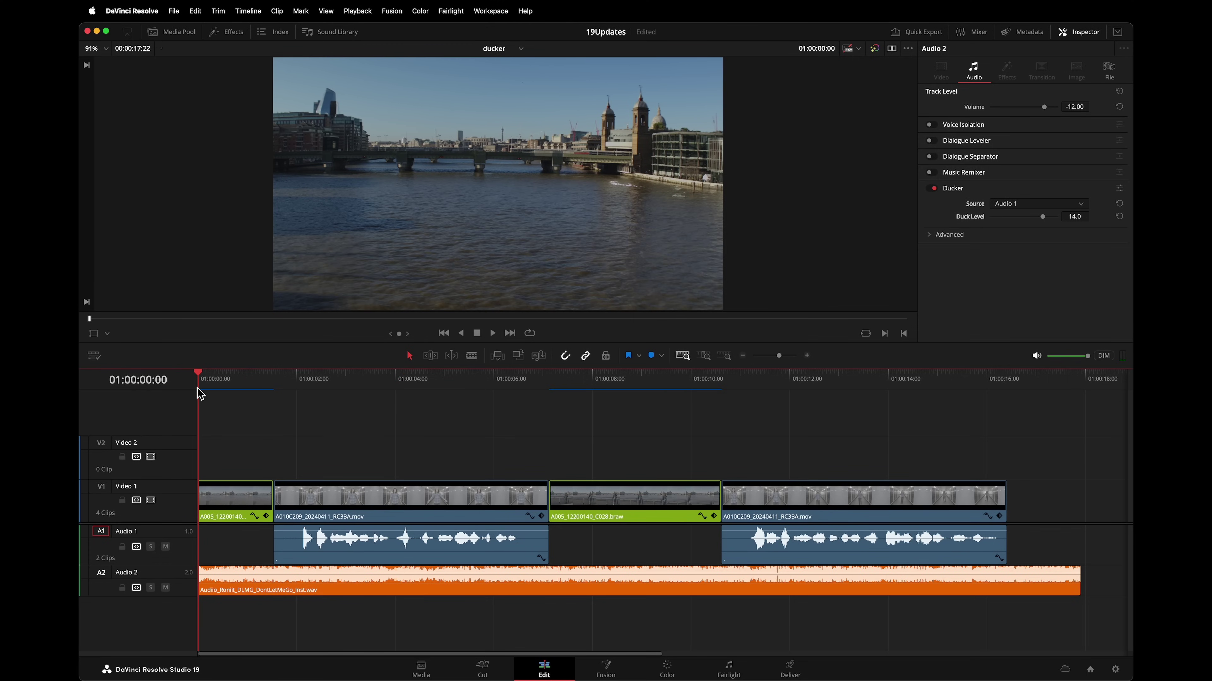
key(space)
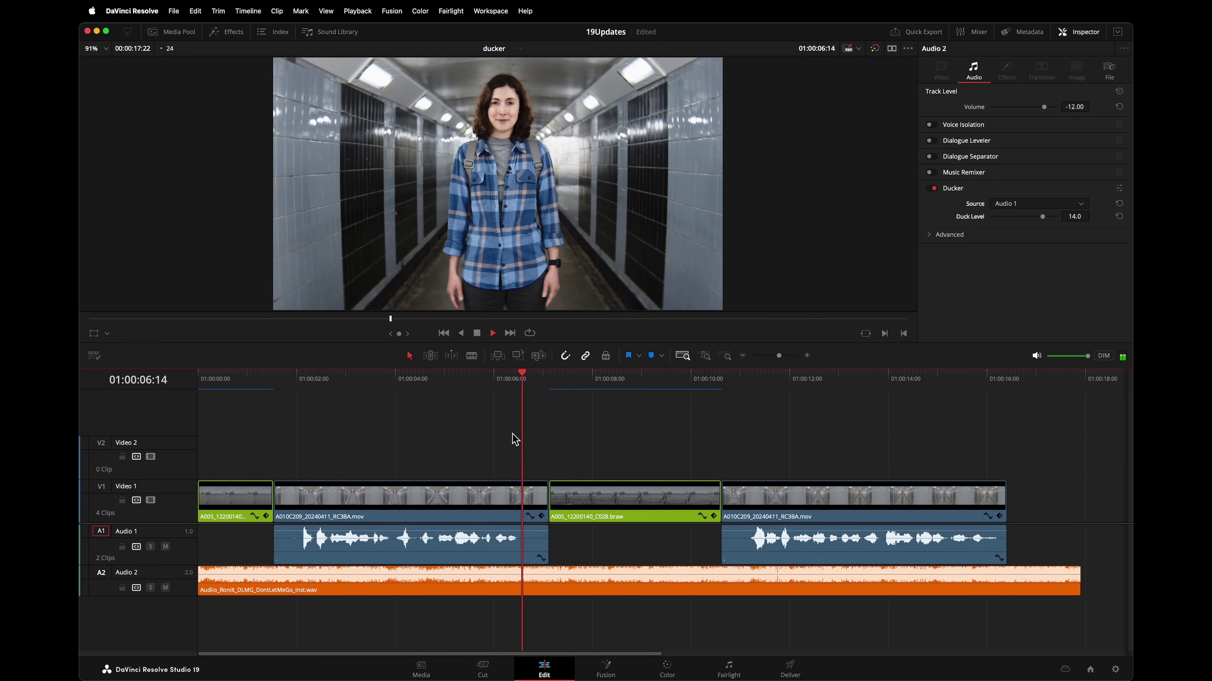
key(space)
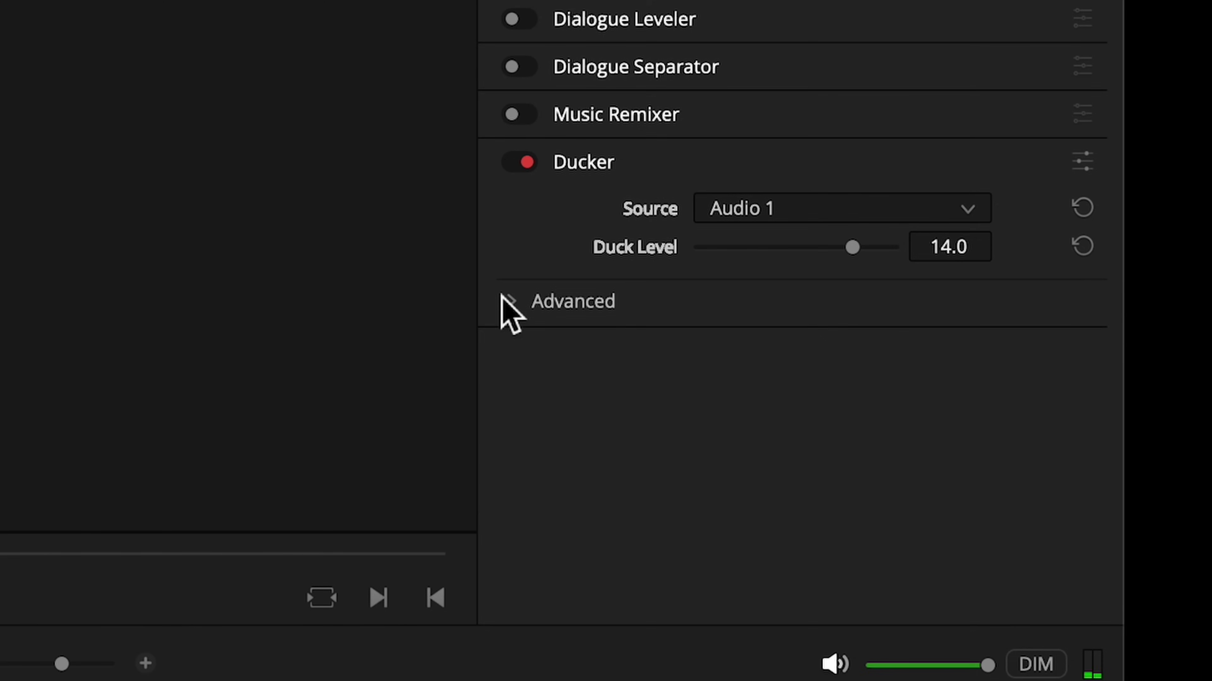
Step: In the Ducker's advanced settings on Audio 2, set Lookahead to 233 and Rise Time to 313
click(926, 234)
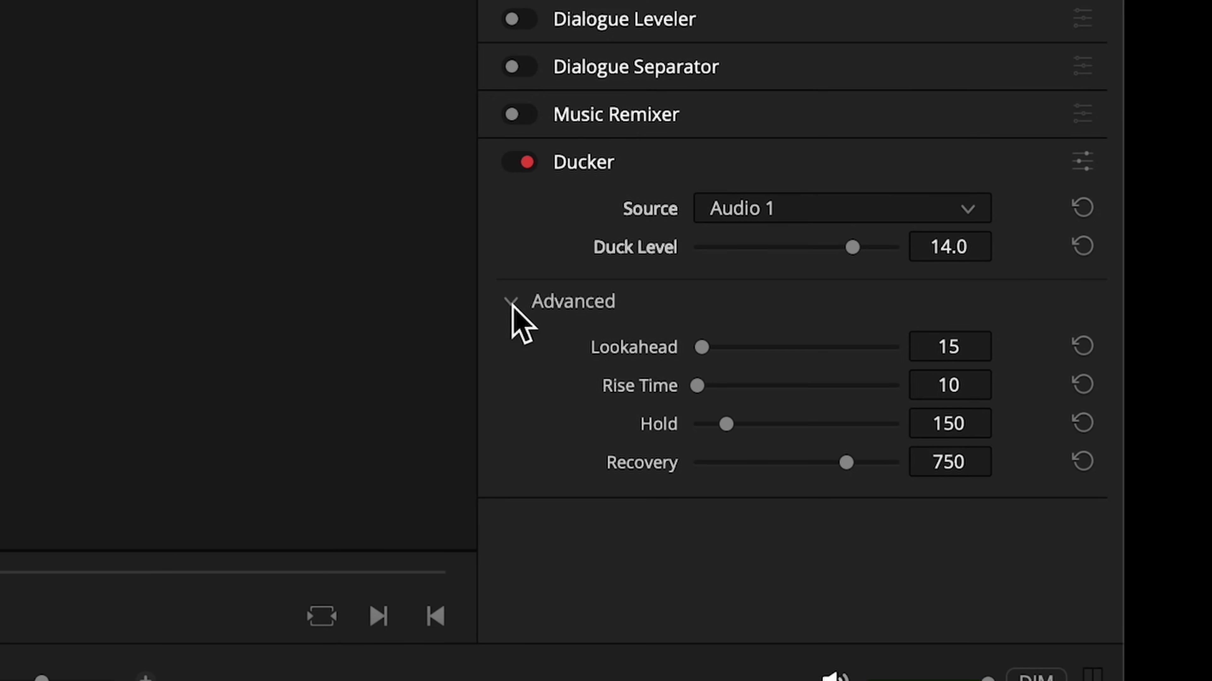
drag(708, 351, 790, 413)
drag(698, 386, 760, 406)
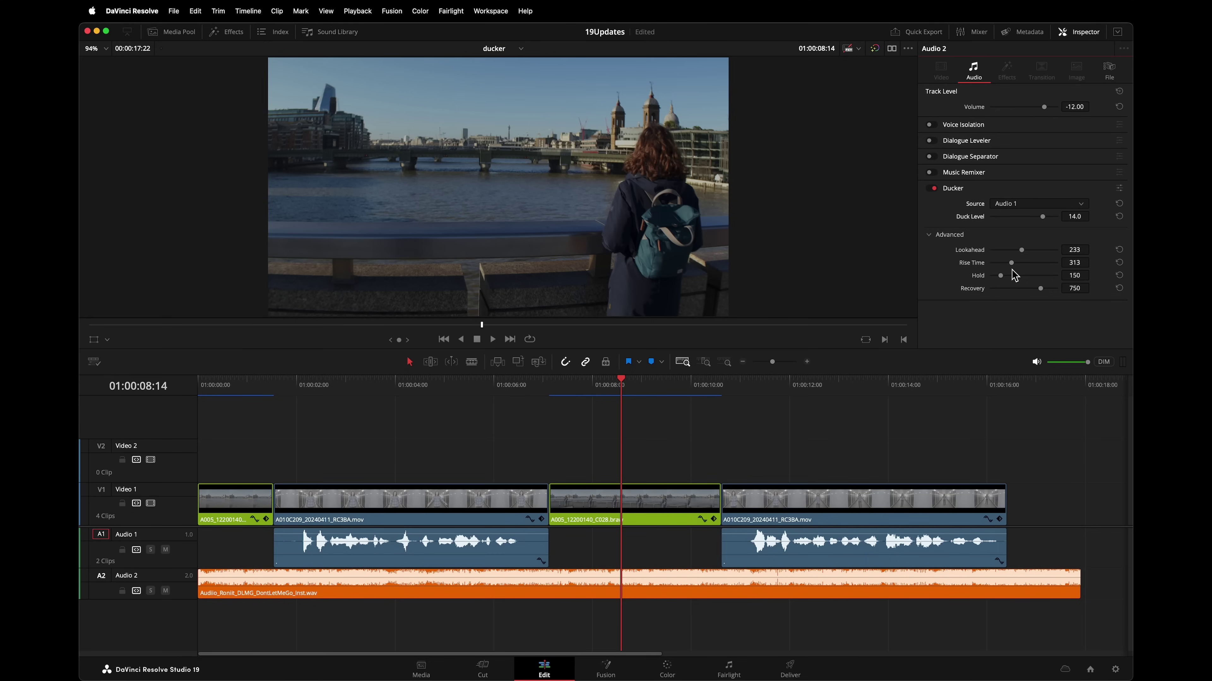
Step: Open the full Ducker effect window for Audio 2 and play the timeline from an earlier point to watch its graph
click(1119, 188)
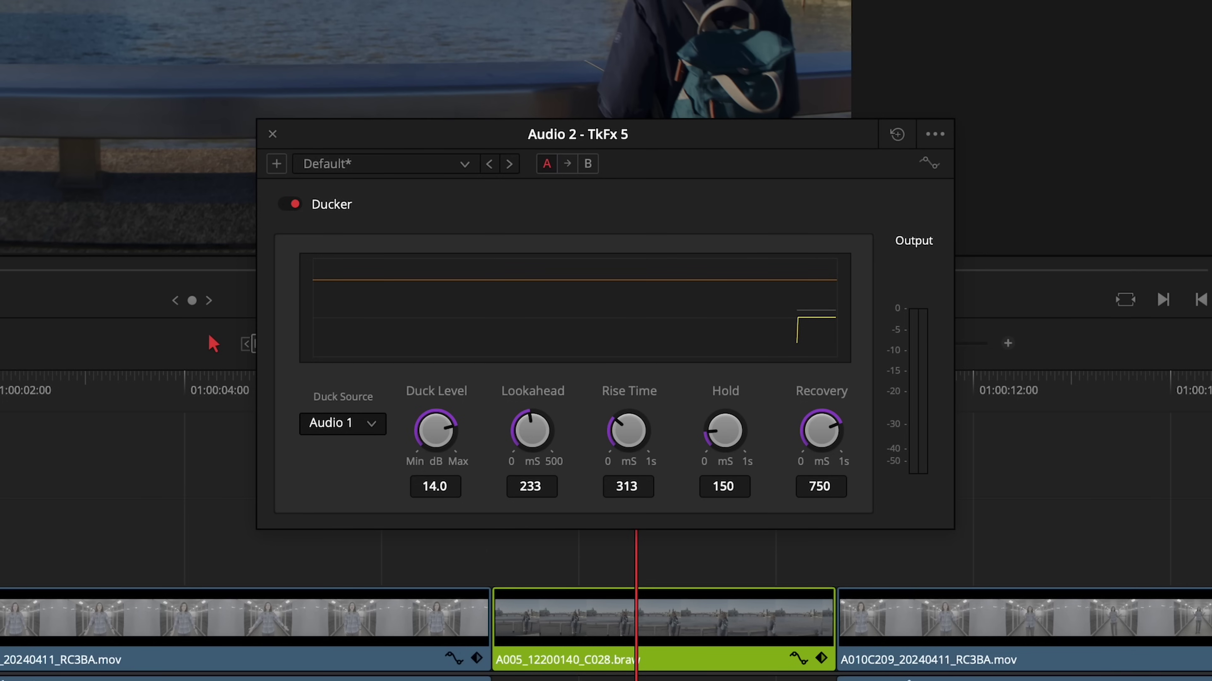
click(133, 389)
key(space)
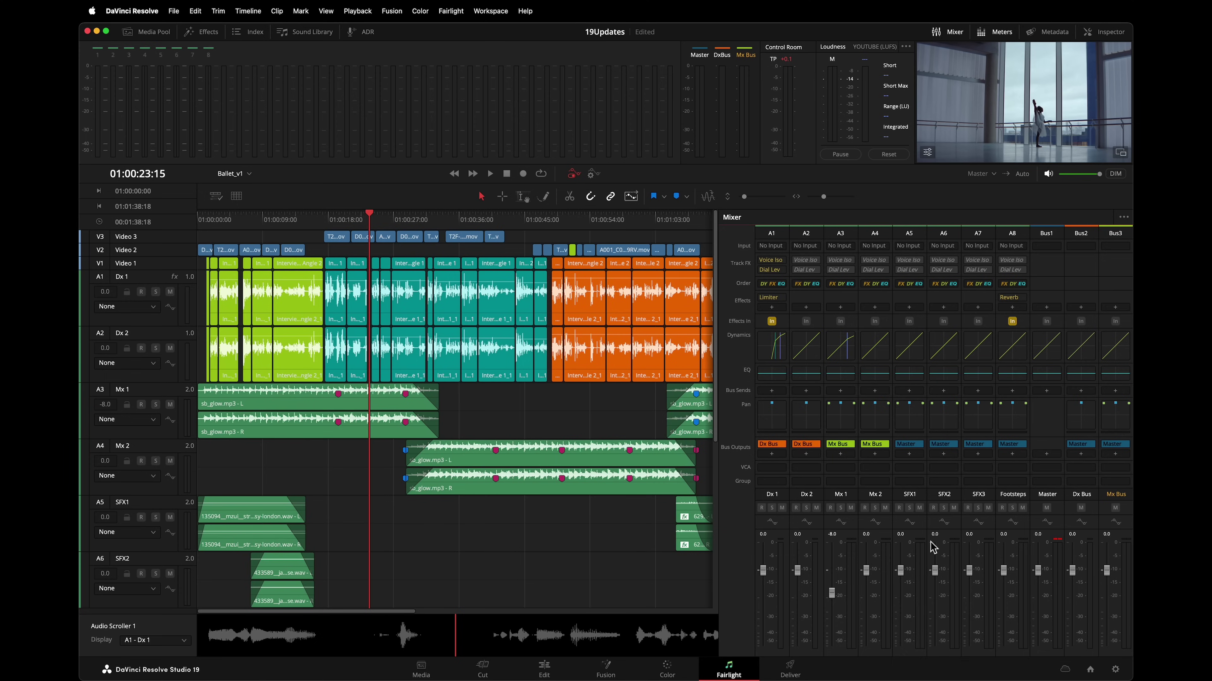
Step: In the Mx Bus dynamics of the Ballet_v1 timeline, enable the compressor with Dx Bus as its sidechain source and play it
double_click(1113, 353)
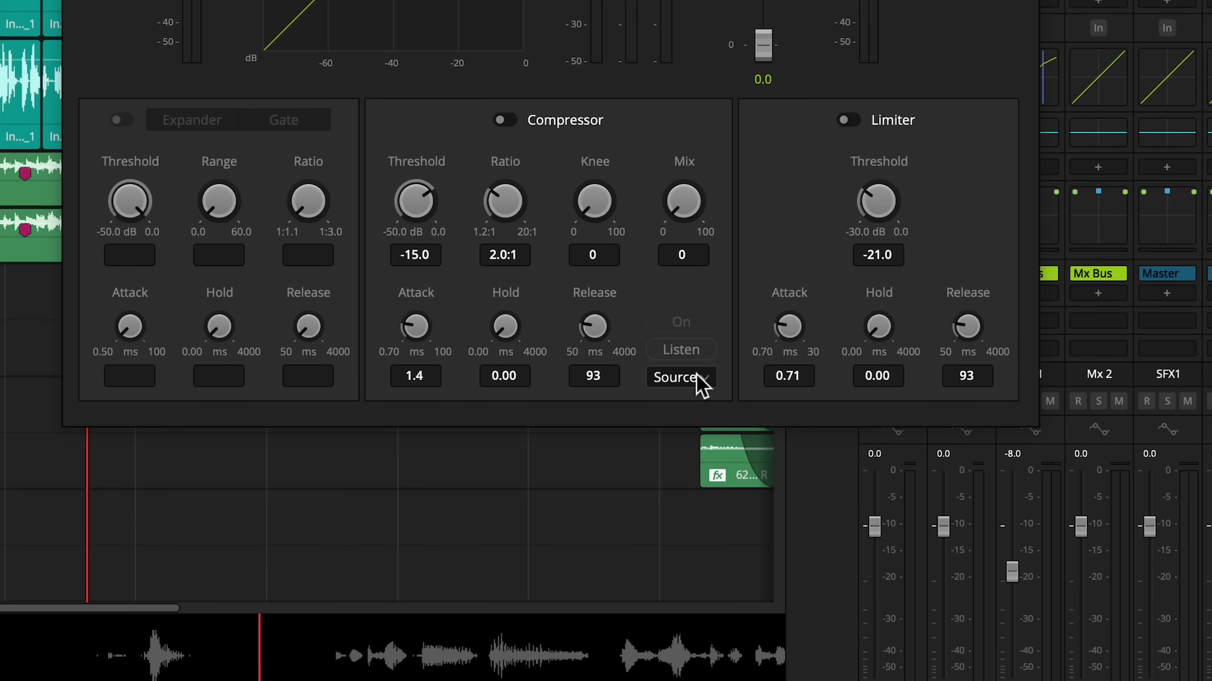
click(675, 496)
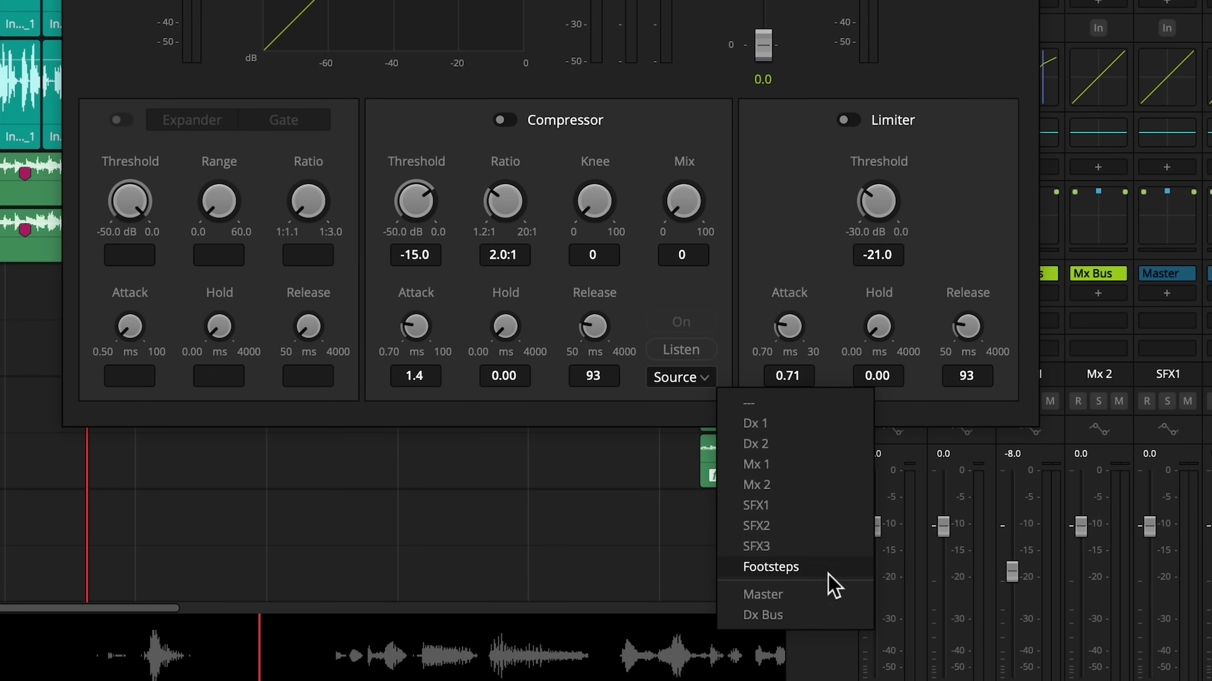
click(849, 615)
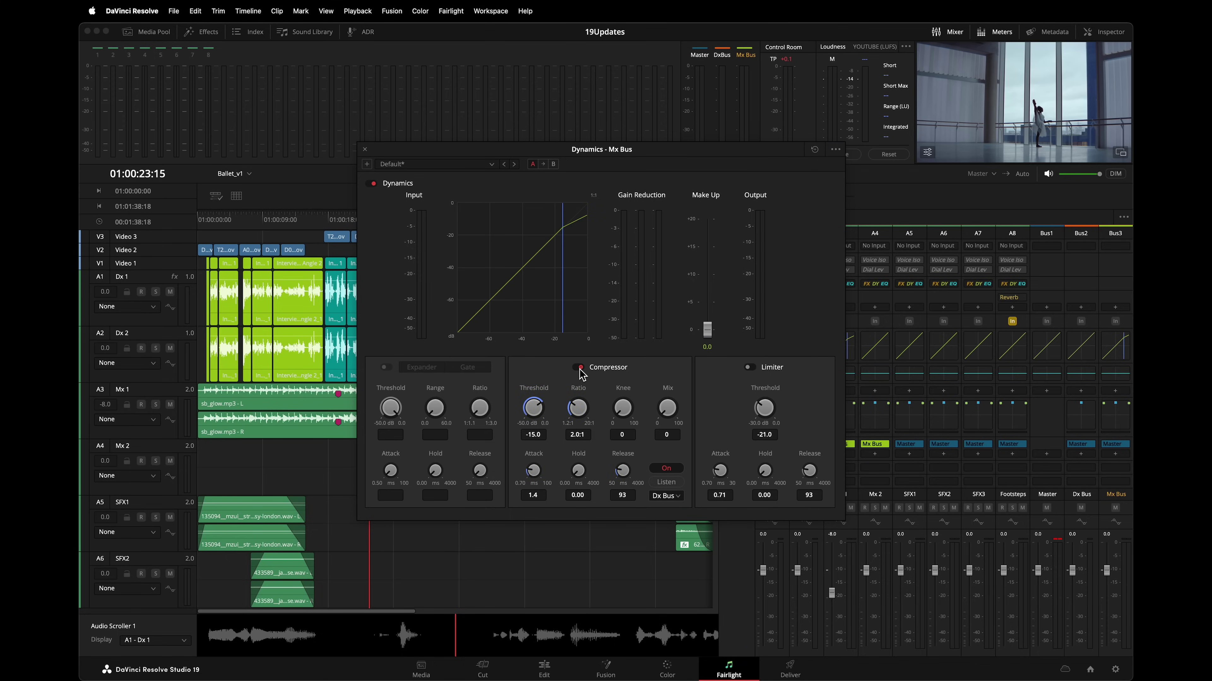
key(space)
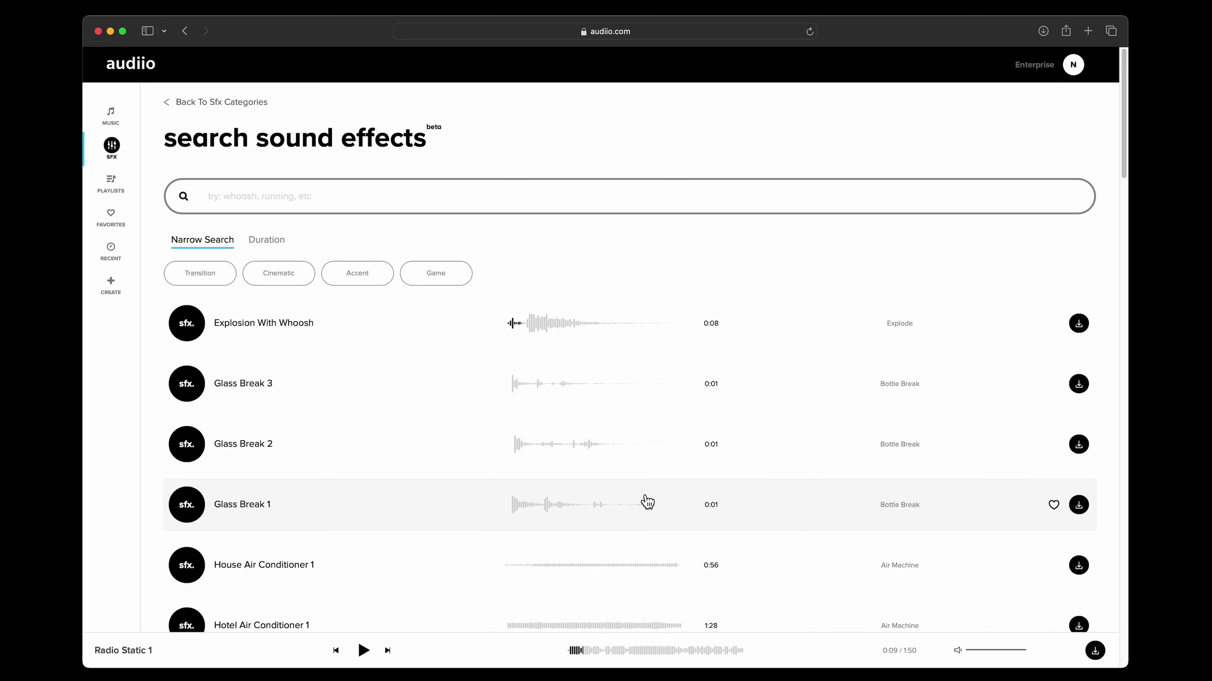
Step: On the Audiio site, search the sound effects for "radio static" and preview Radio Static 1
click(517, 200)
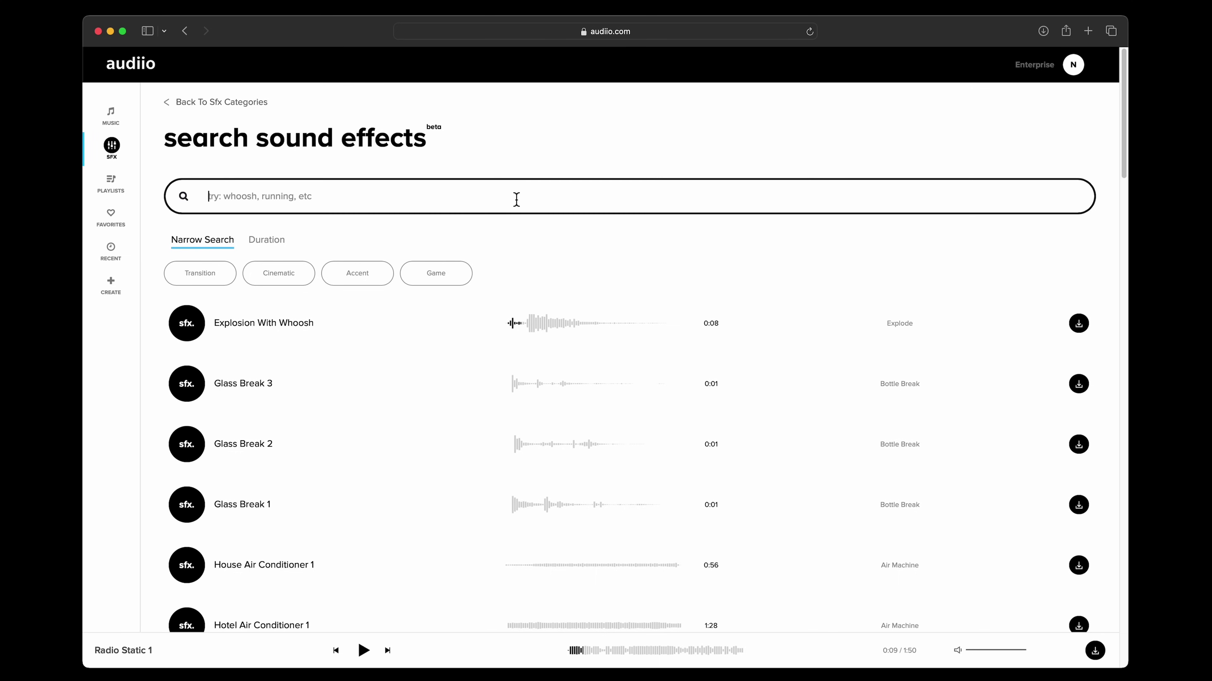
key(Return)
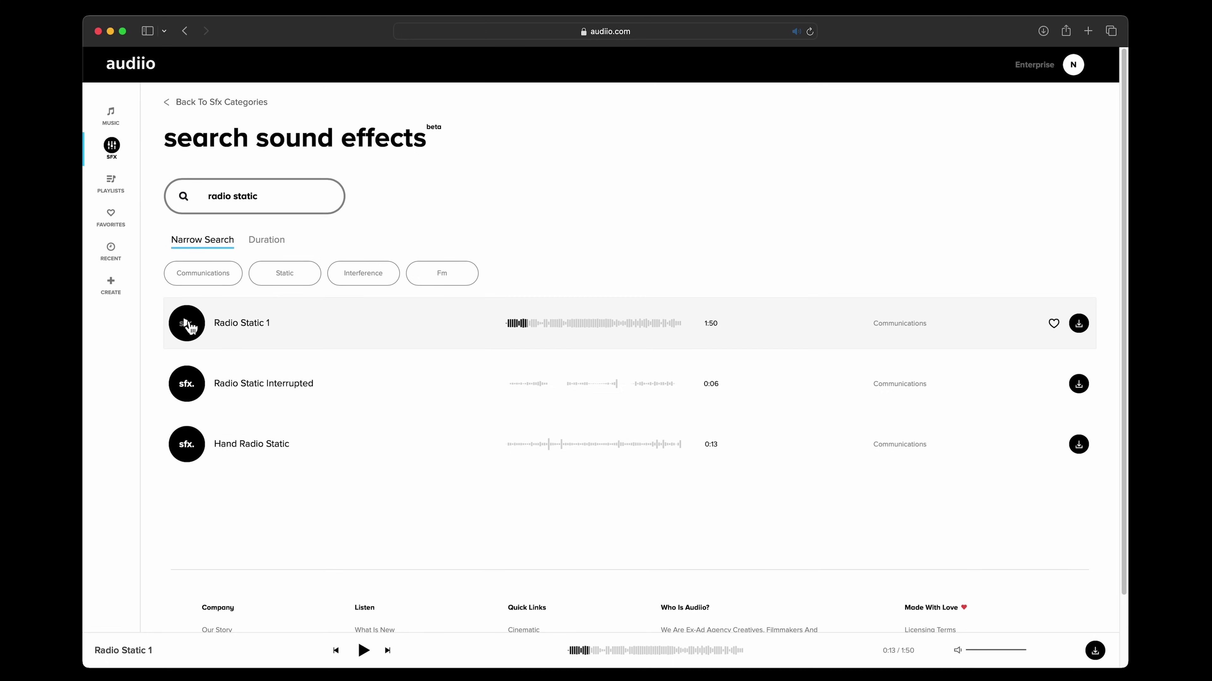
click(191, 327)
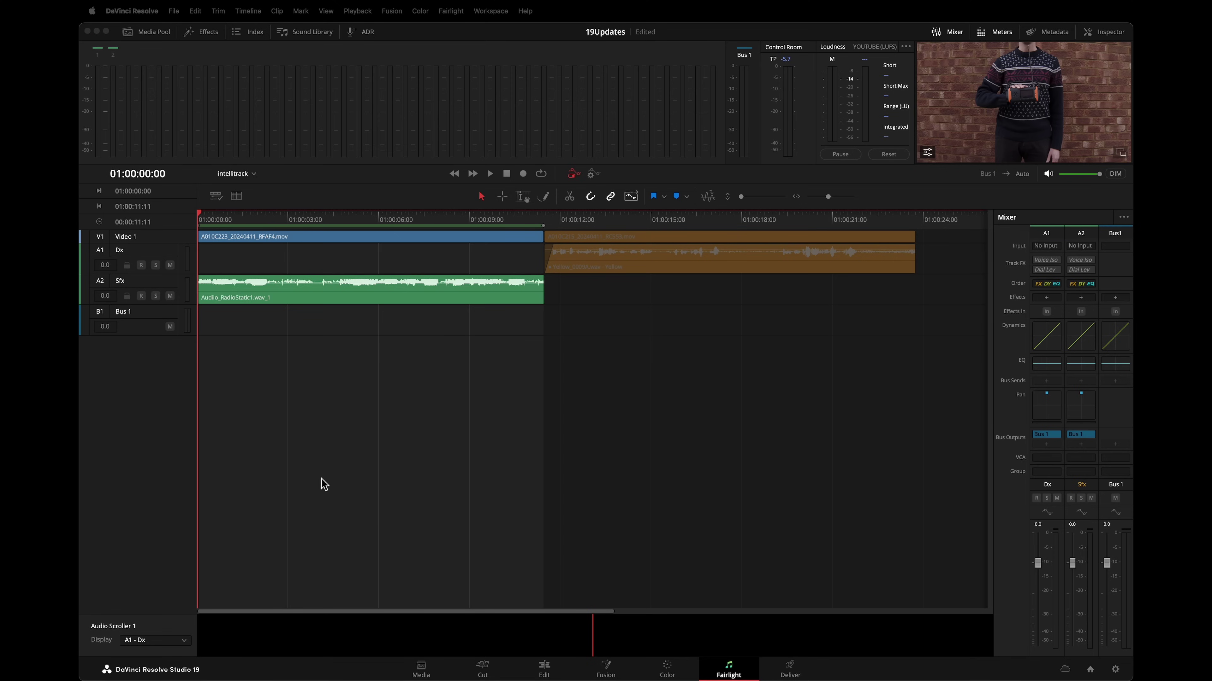
Step: For the Sfx track in the intellitrack timeline, show tracker controls in a floating viewer, place the tracker on the radio and track it
click(173, 289)
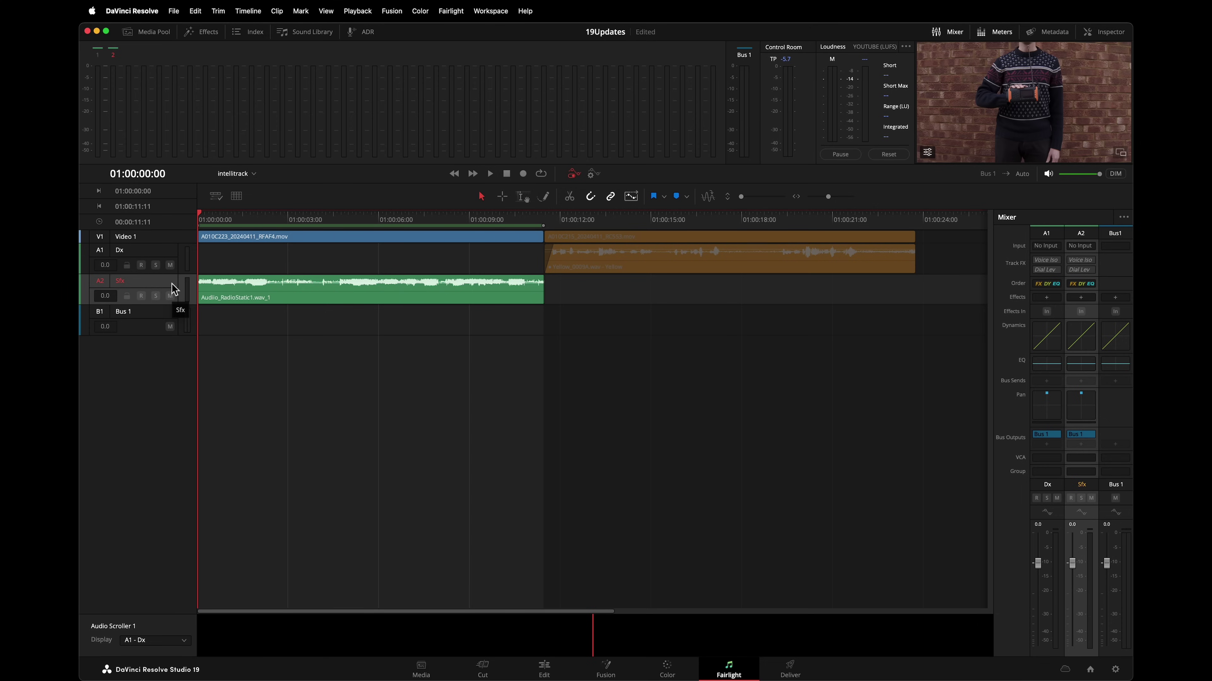
click(1118, 155)
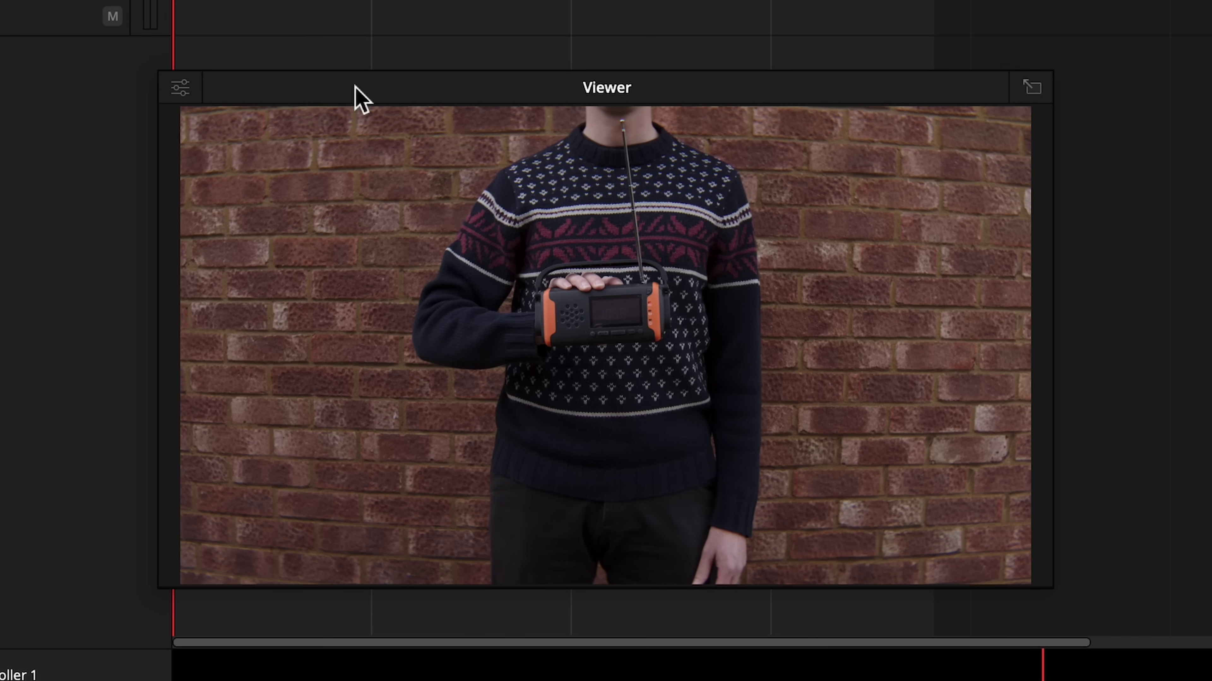
click(181, 88)
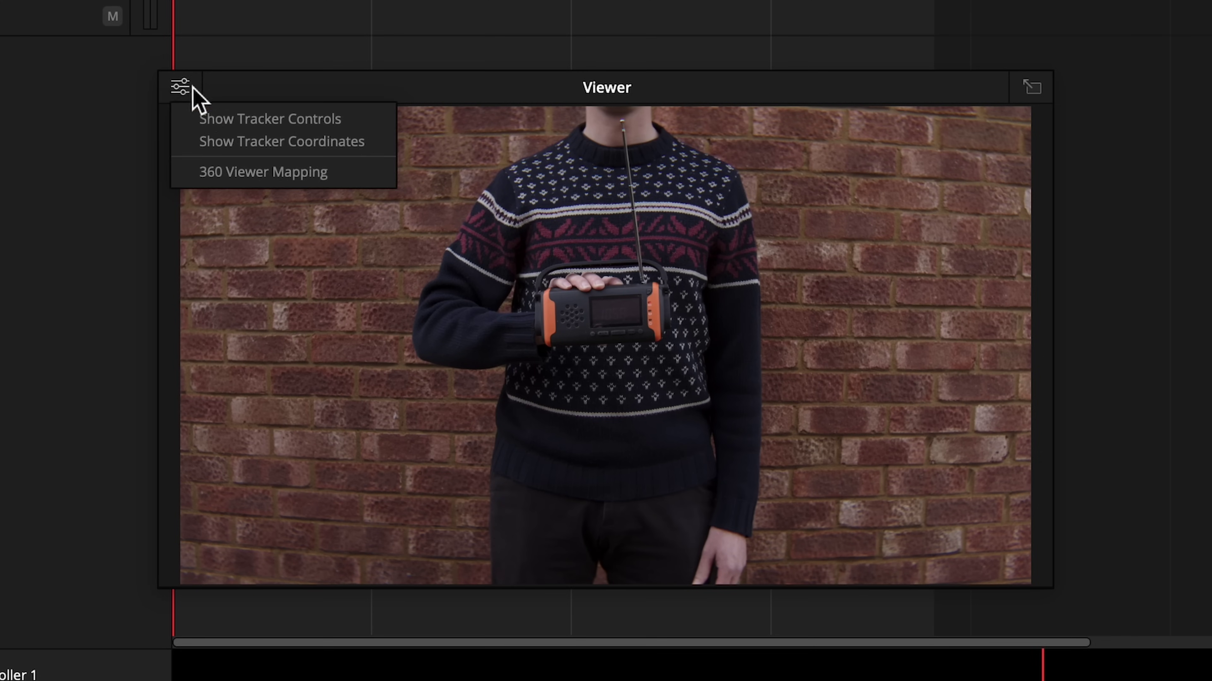
click(231, 119)
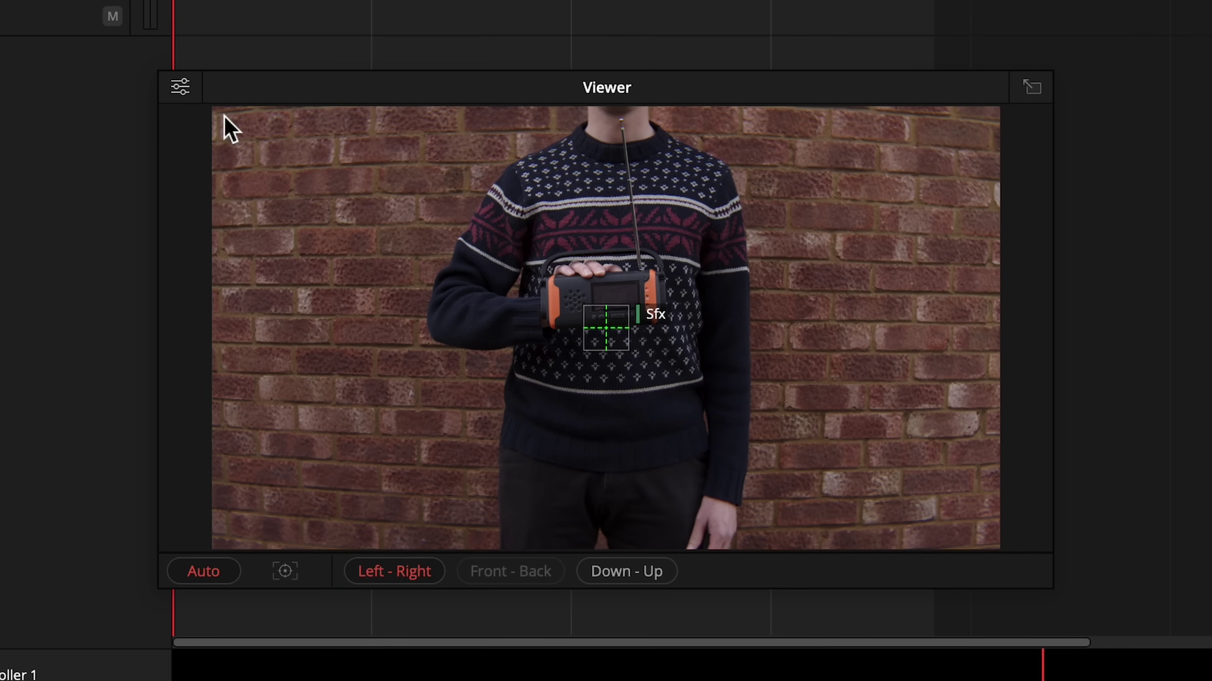
drag(600, 332, 645, 304)
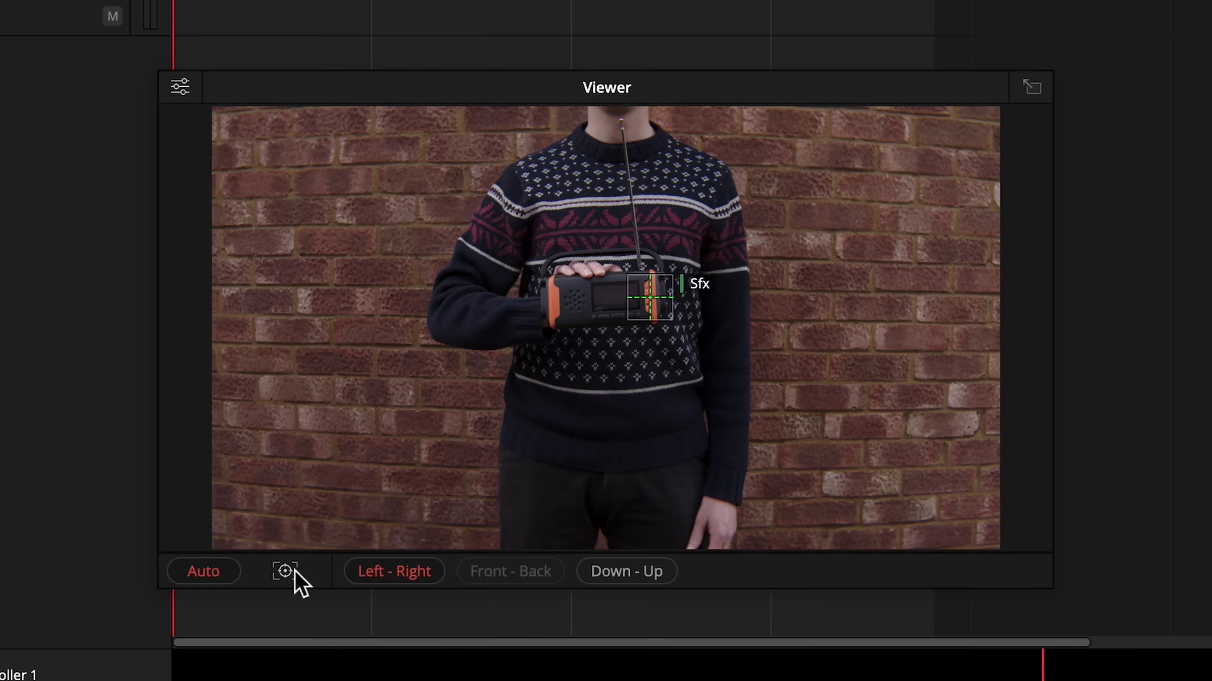
click(292, 569)
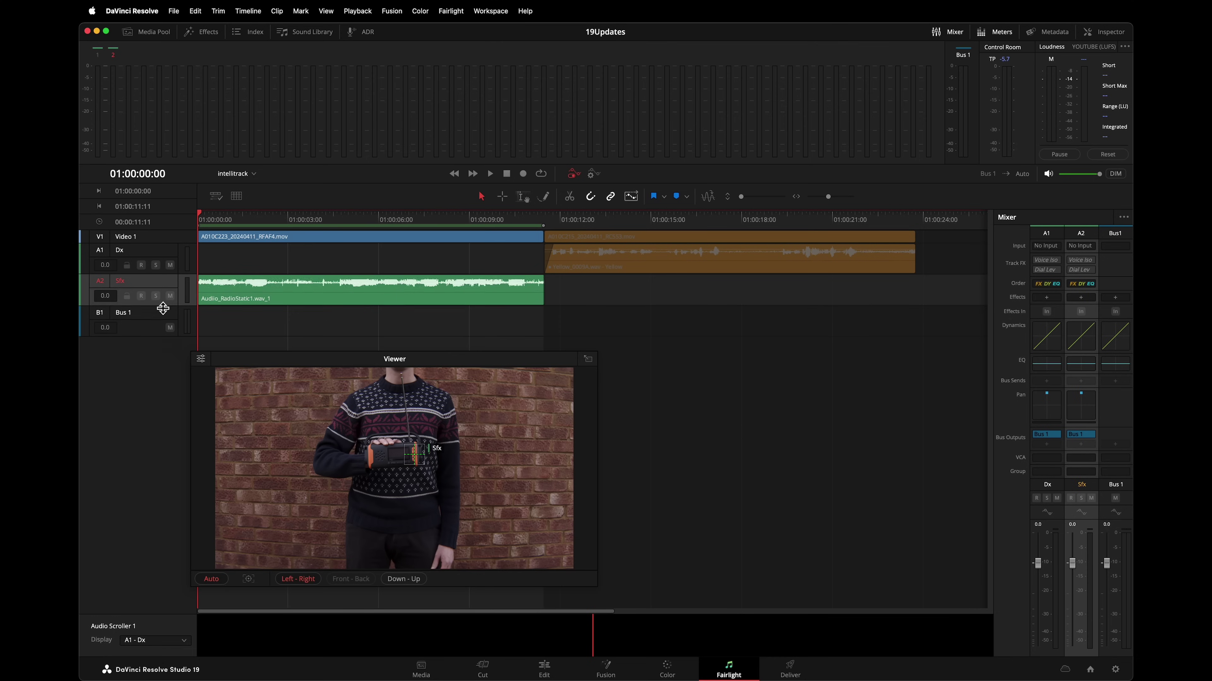
Step: Enlarge the Sfx track, display its L/R Pan automation curve, and play the tracked clip
drag(159, 306, 160, 375)
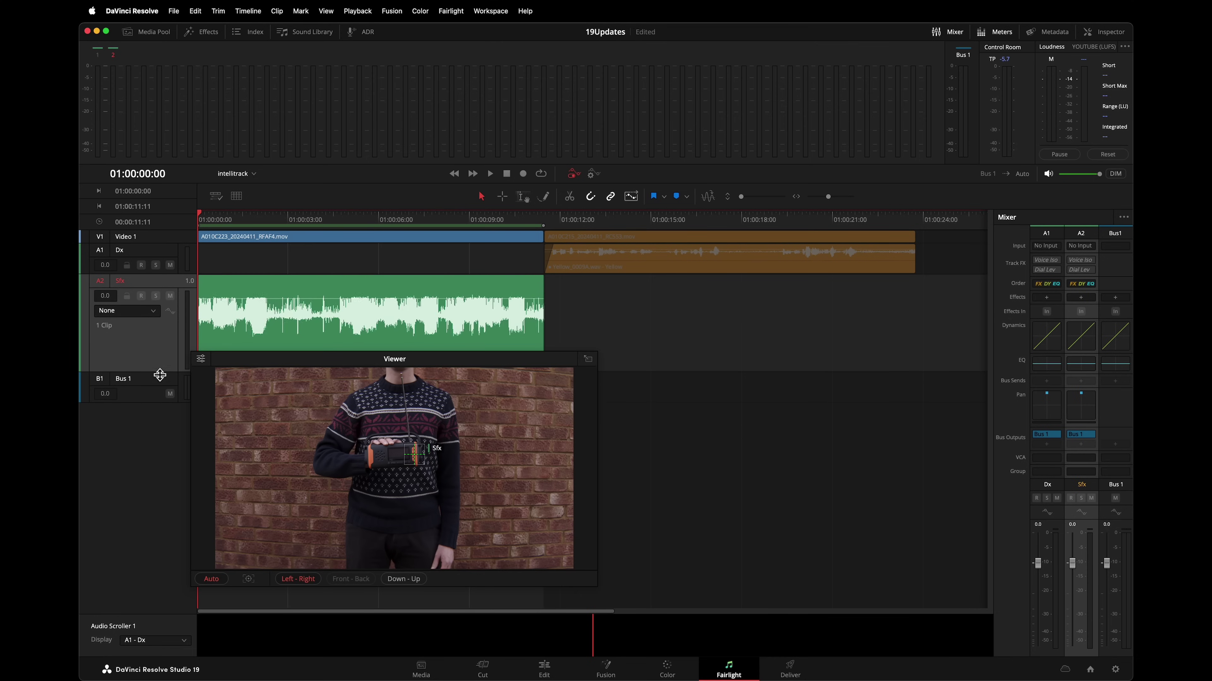
click(155, 310)
mouse_move(151, 362)
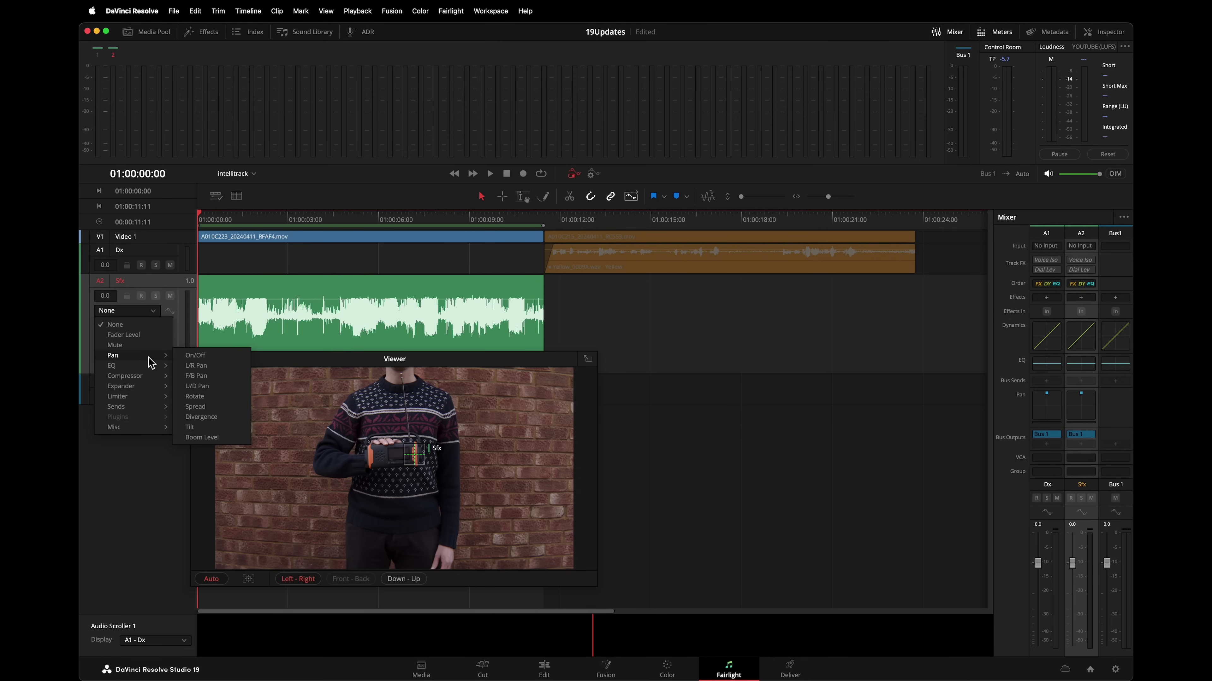
click(195, 366)
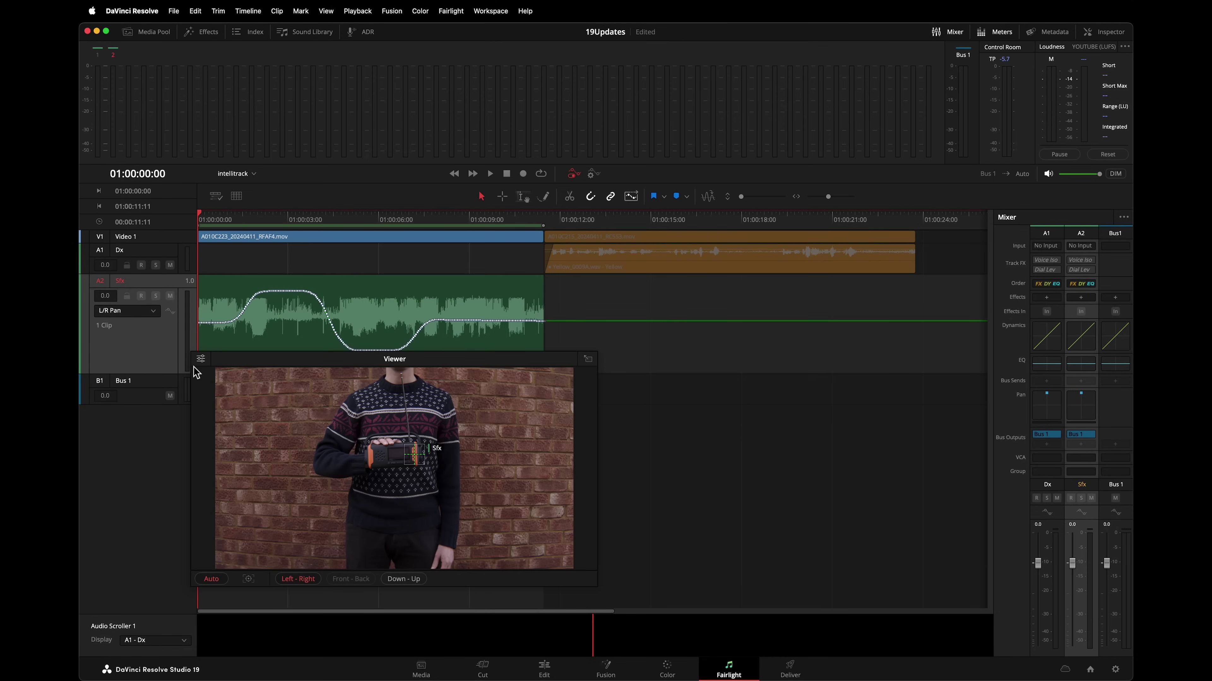
key(space)
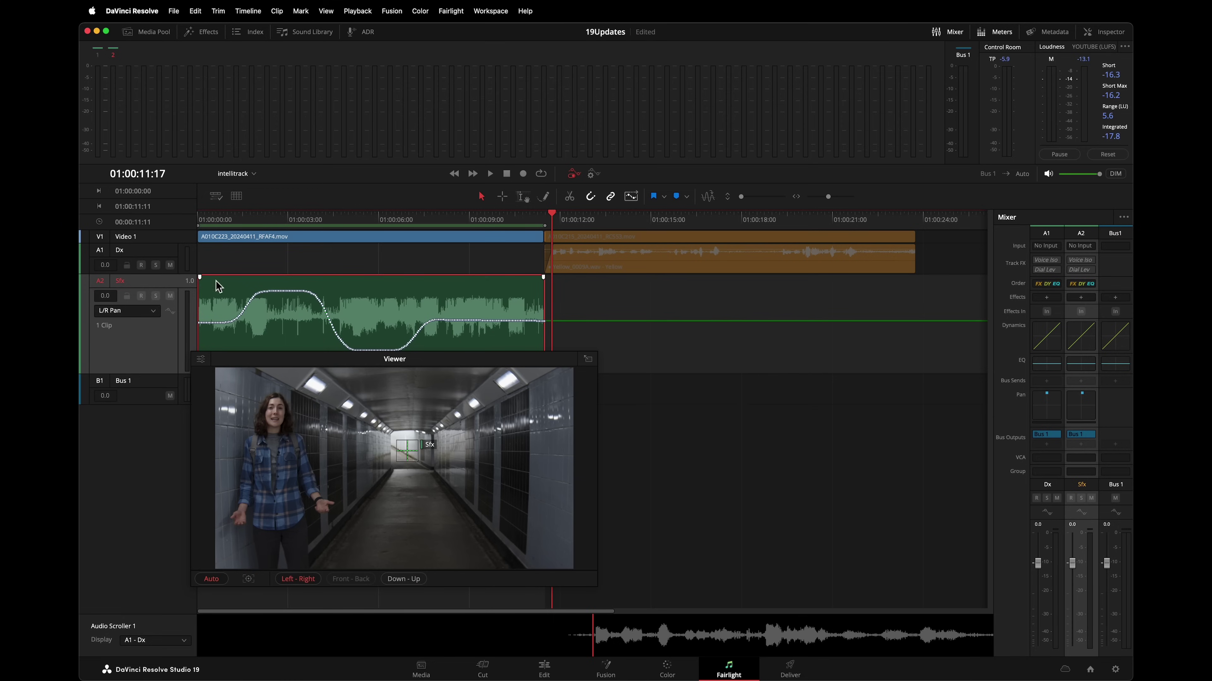
Step: Select the Dx track, place its tracker on the woman's face in the tunnel shot, and track her movement
click(158, 247)
click(158, 247)
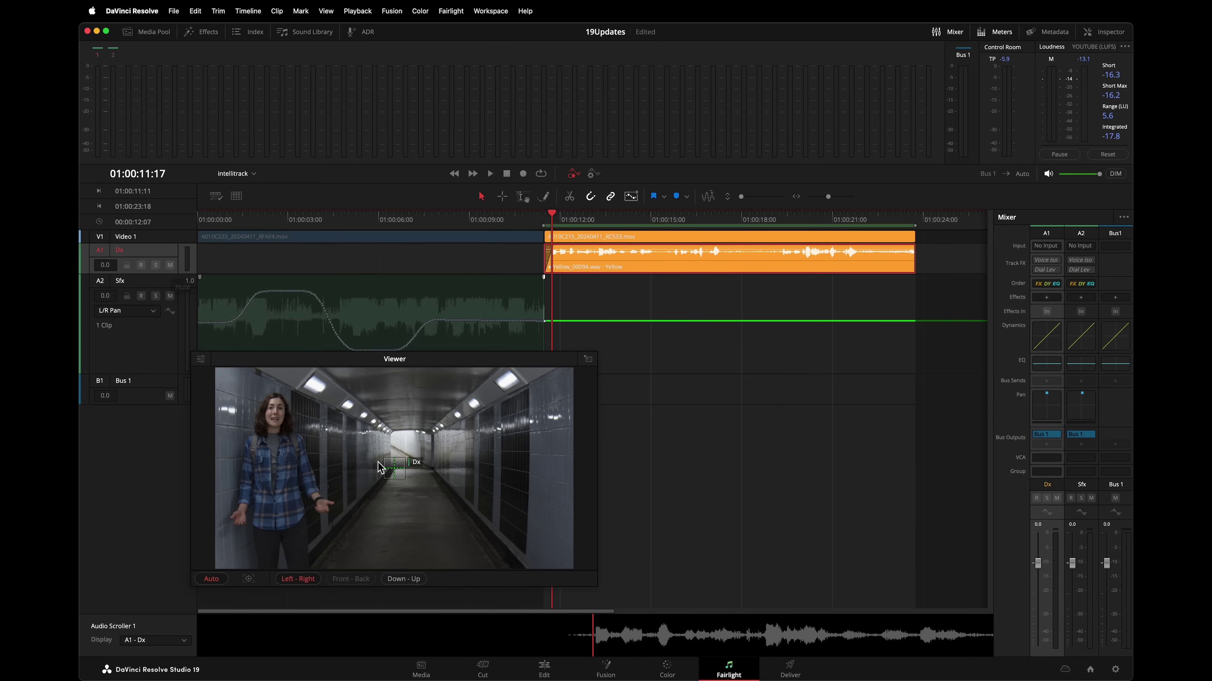
drag(390, 473, 277, 420)
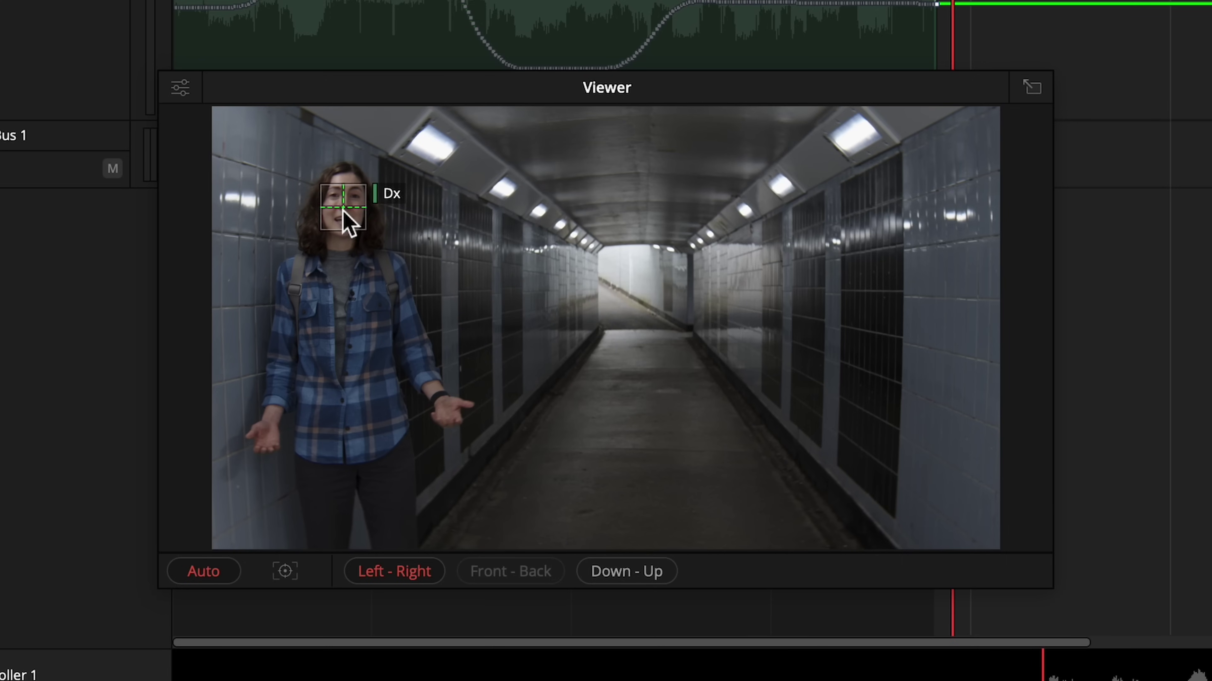
click(285, 571)
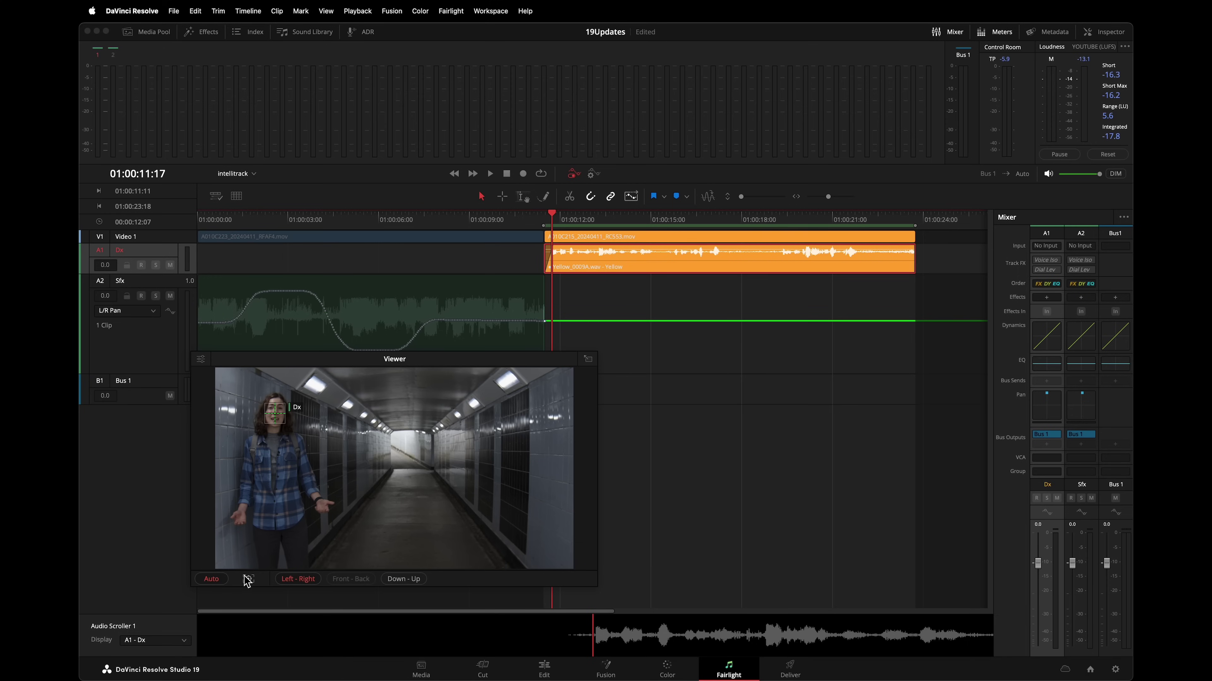
Step: Enlarge the Dx track and display its L/R Pan automation curve
drag(172, 275, 172, 344)
click(136, 281)
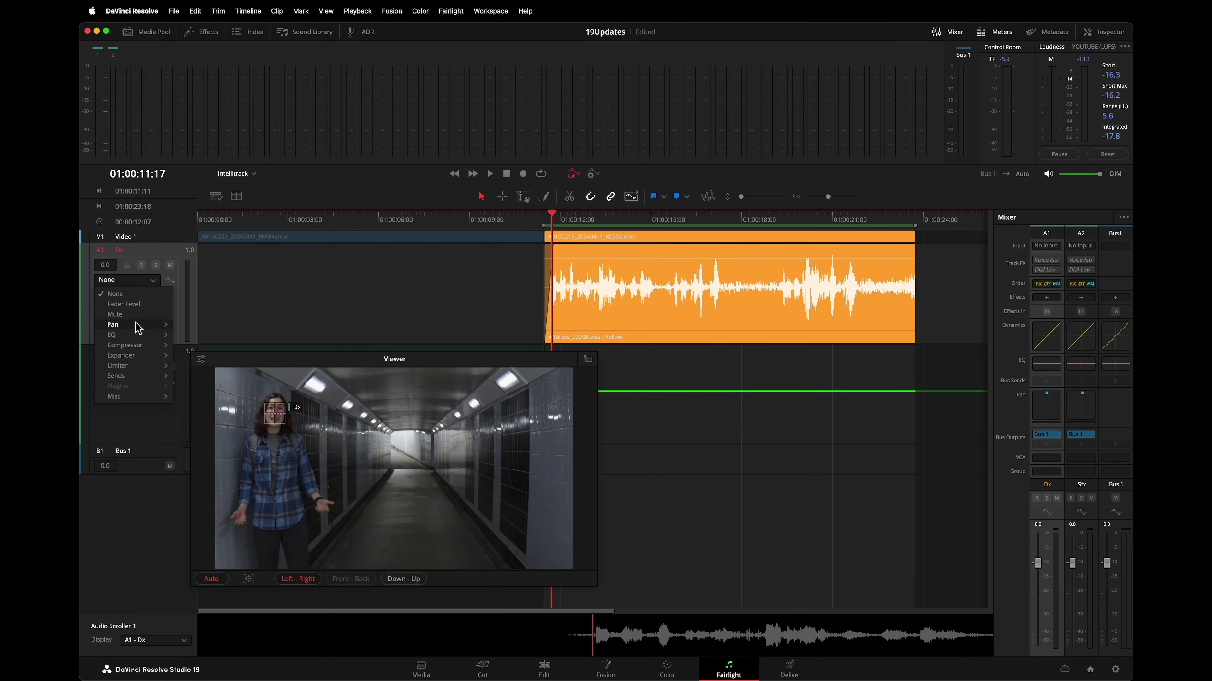
mouse_move(136, 325)
click(191, 335)
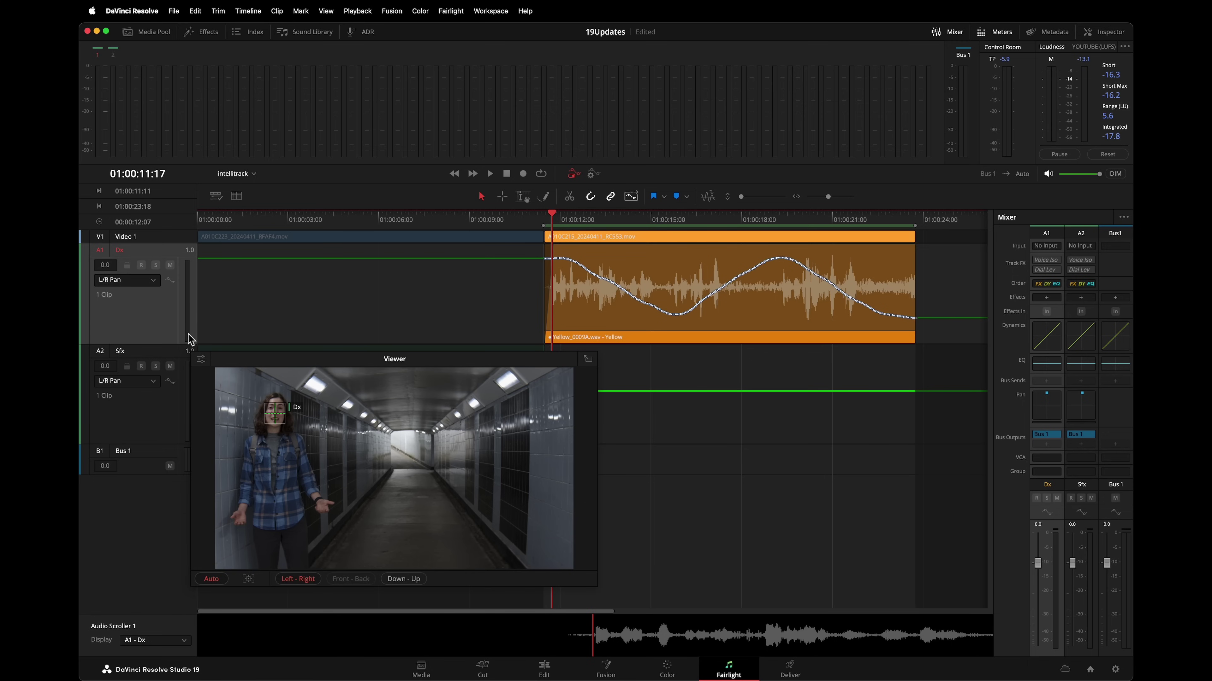
Step: Play the tunnel clip to hear the tracked left-right panning of the Dx track
click(490, 175)
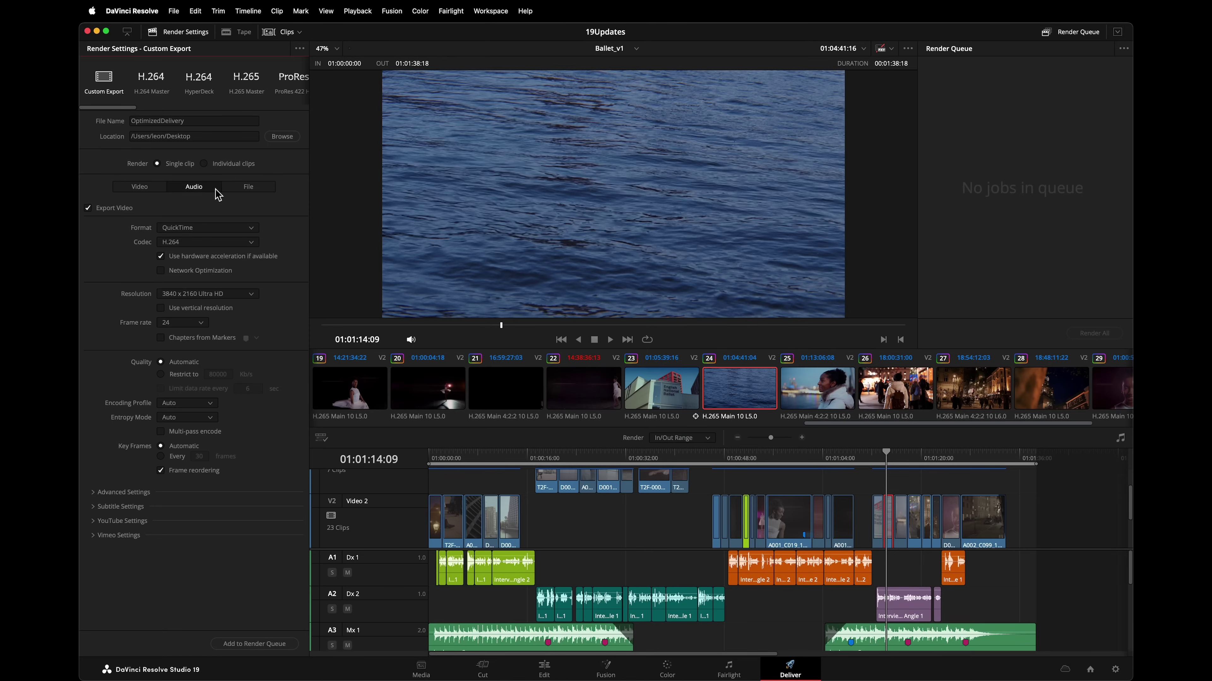
Step: Enable audio normalization for the OptimizedDelivery export, optimized to the YouTube standard, and queue and render the job
click(215, 188)
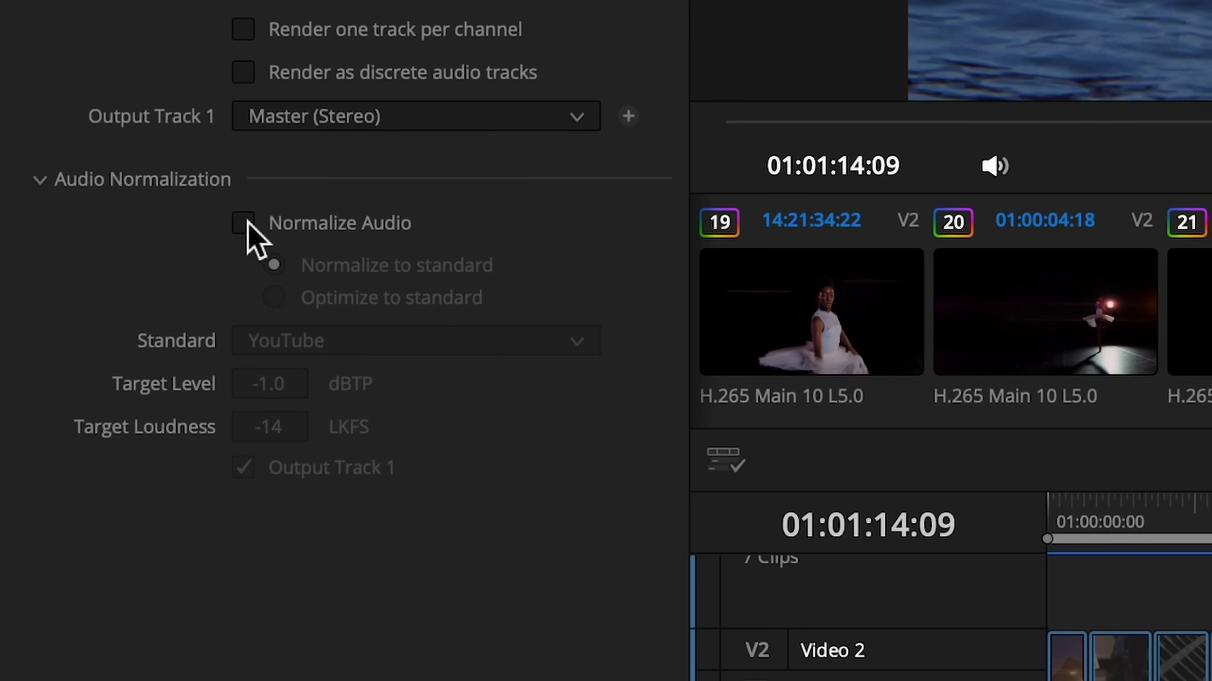
click(161, 359)
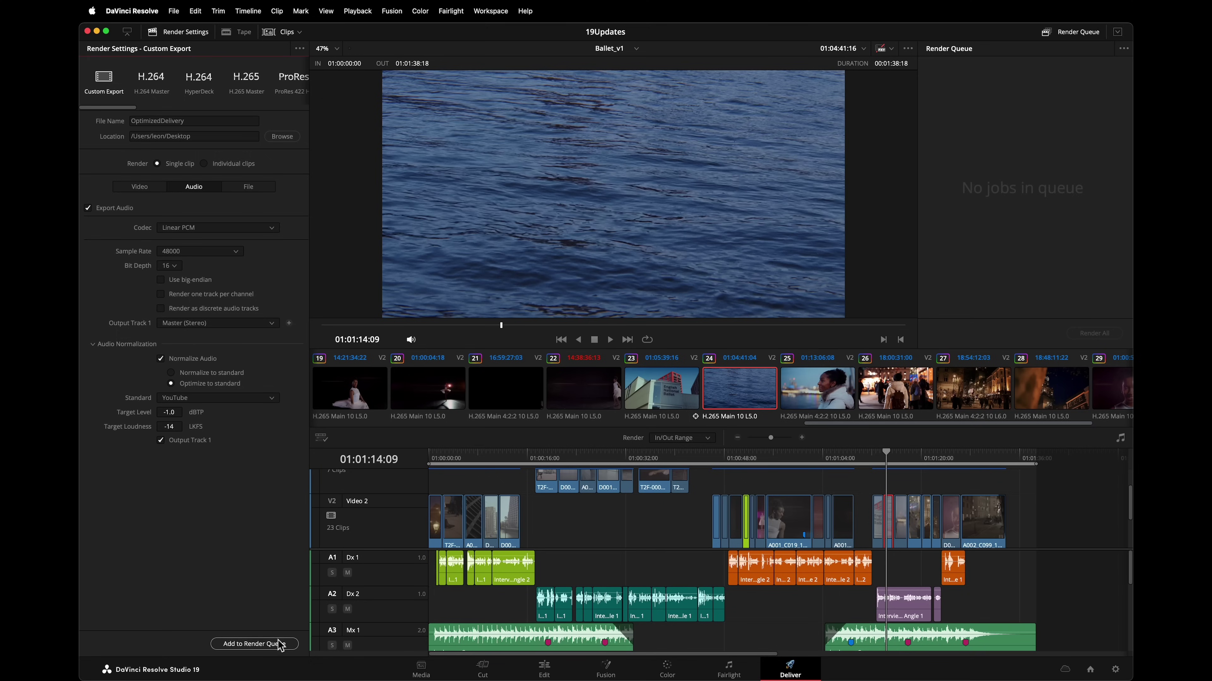
click(280, 645)
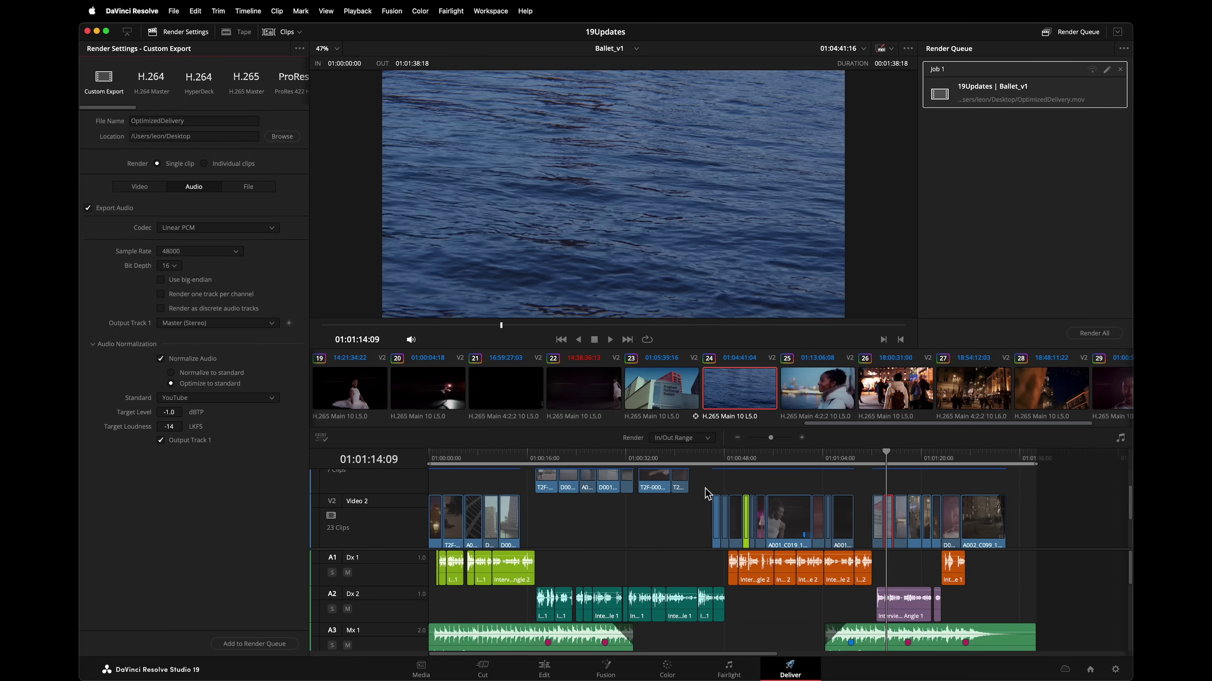
click(1094, 334)
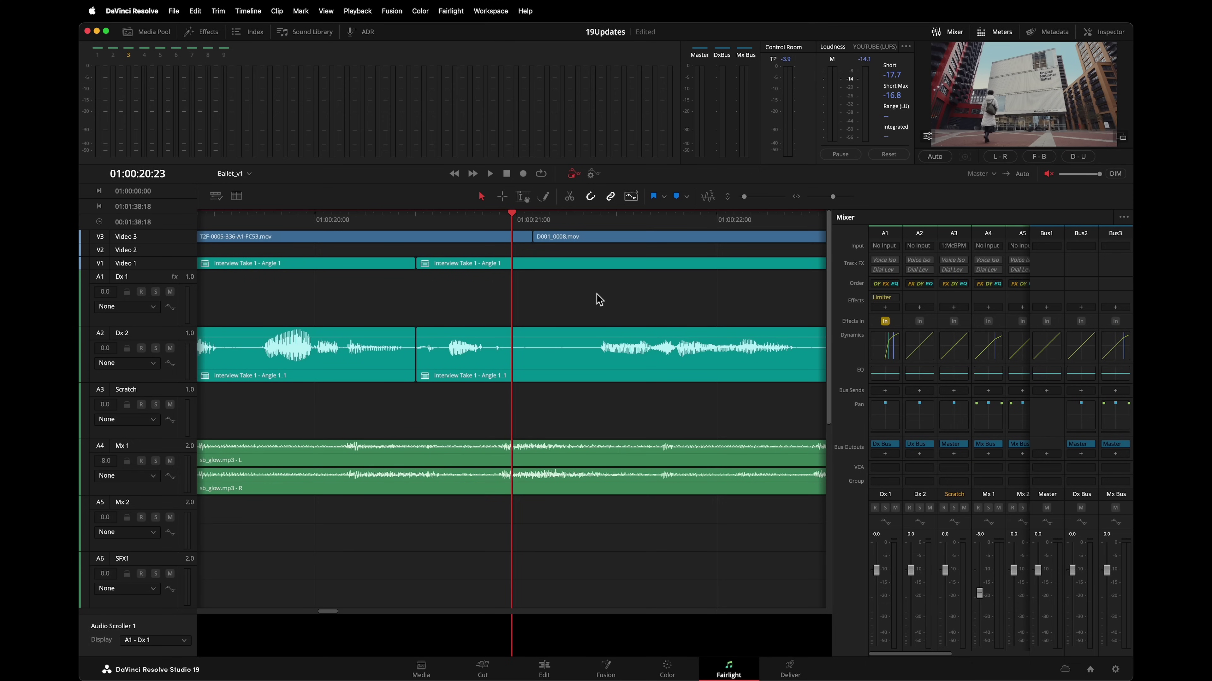
Step: Fit the whole Ballet_v1 timeline in view, arm the Scratch track and start recording on it
key(shift+z)
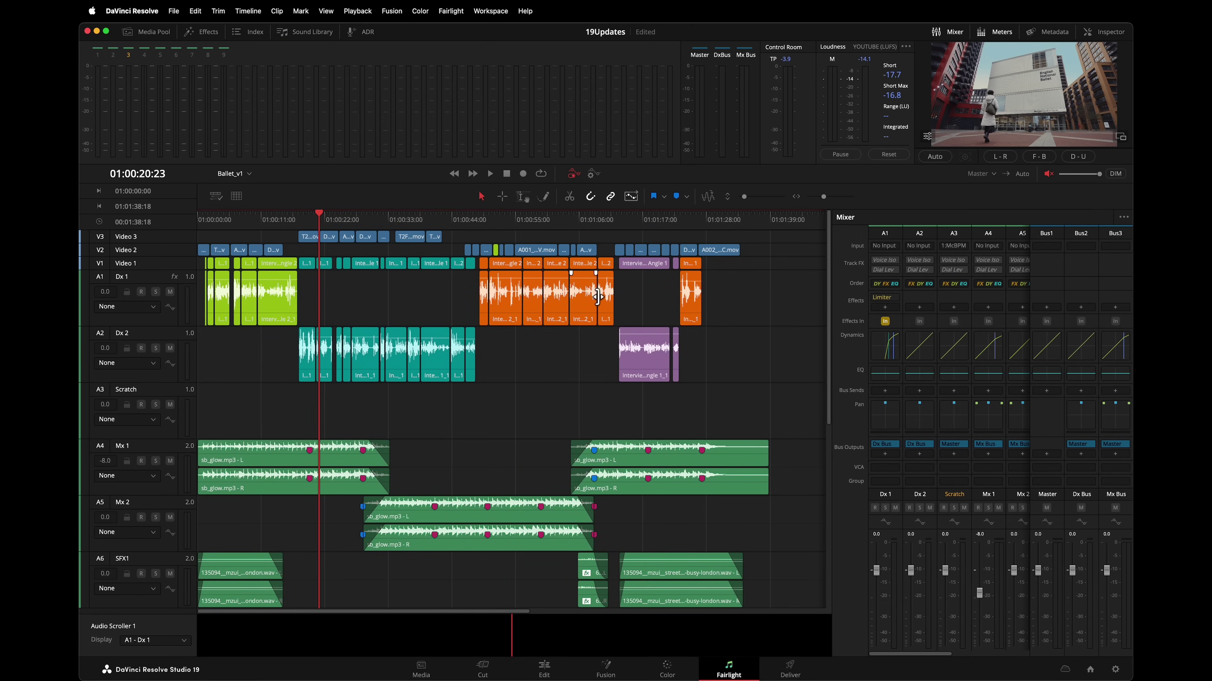
click(141, 405)
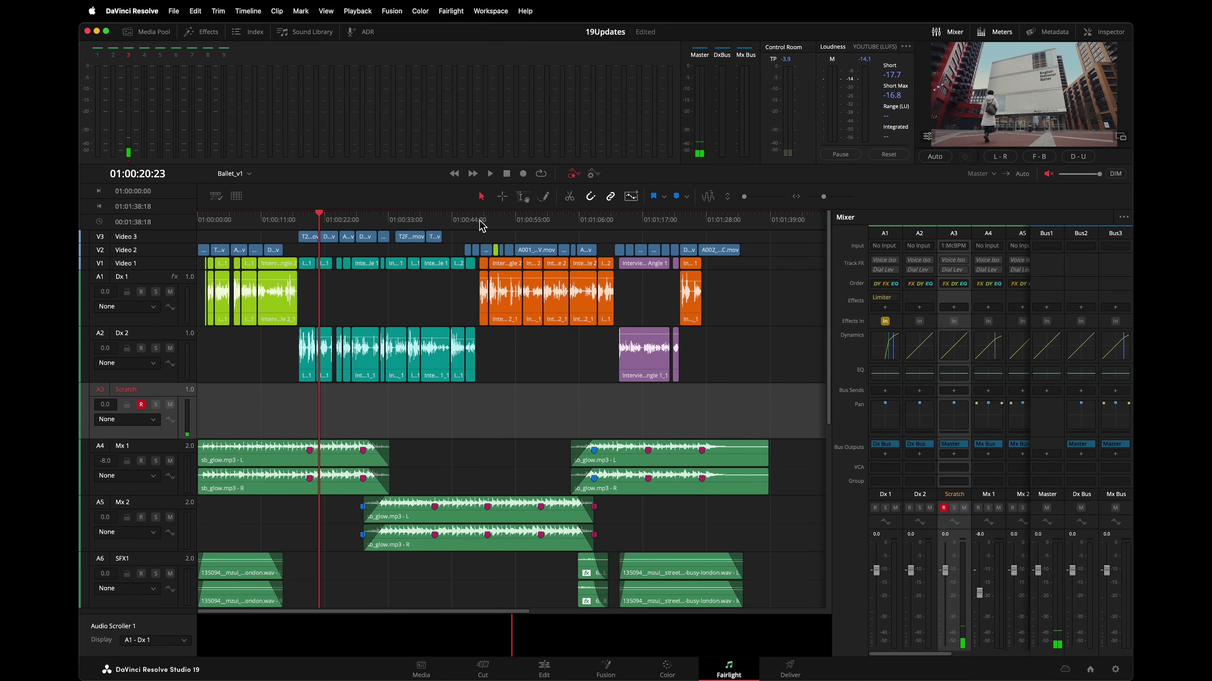
click(523, 174)
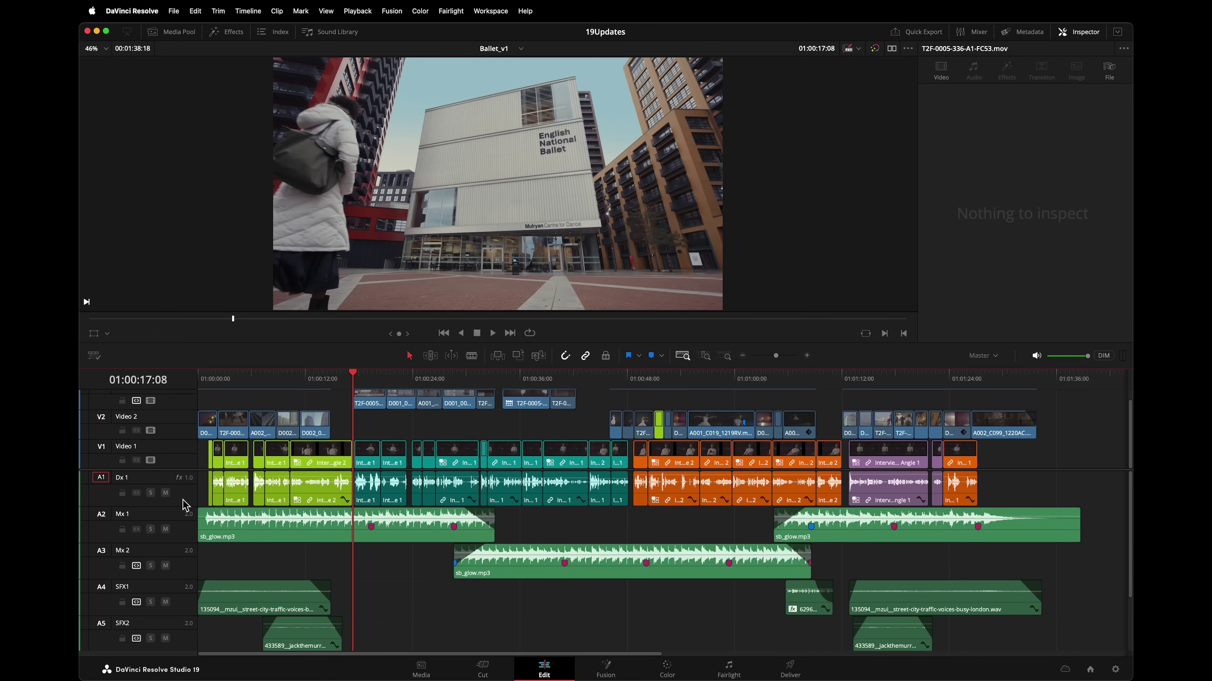
Step: Turn on Voice Isolation and Dialogue Leveler for the whole Dx 1 track, and play the timeline to hear them
click(186, 504)
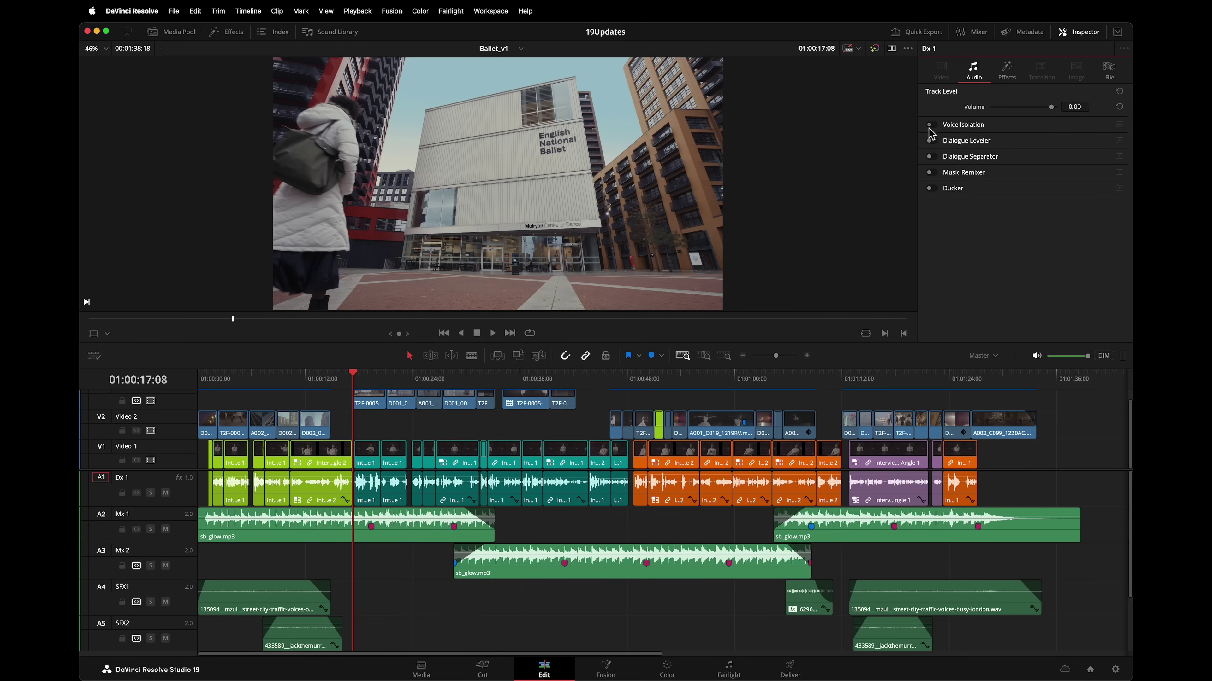
click(929, 158)
key(space)
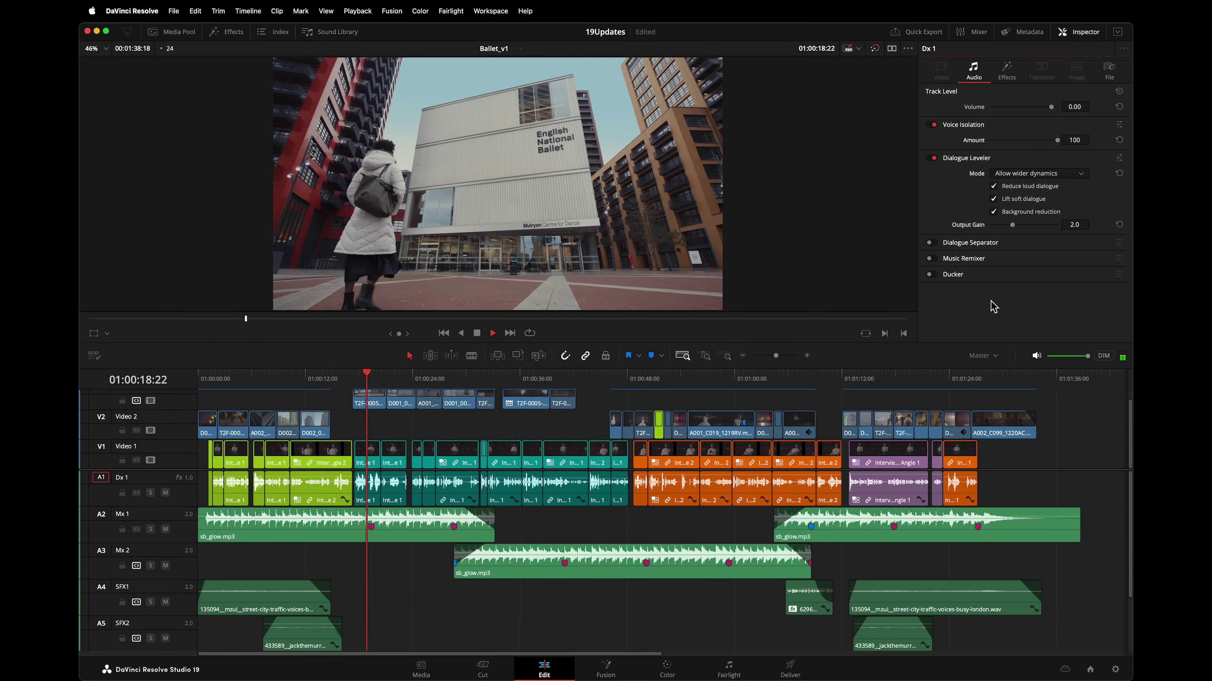